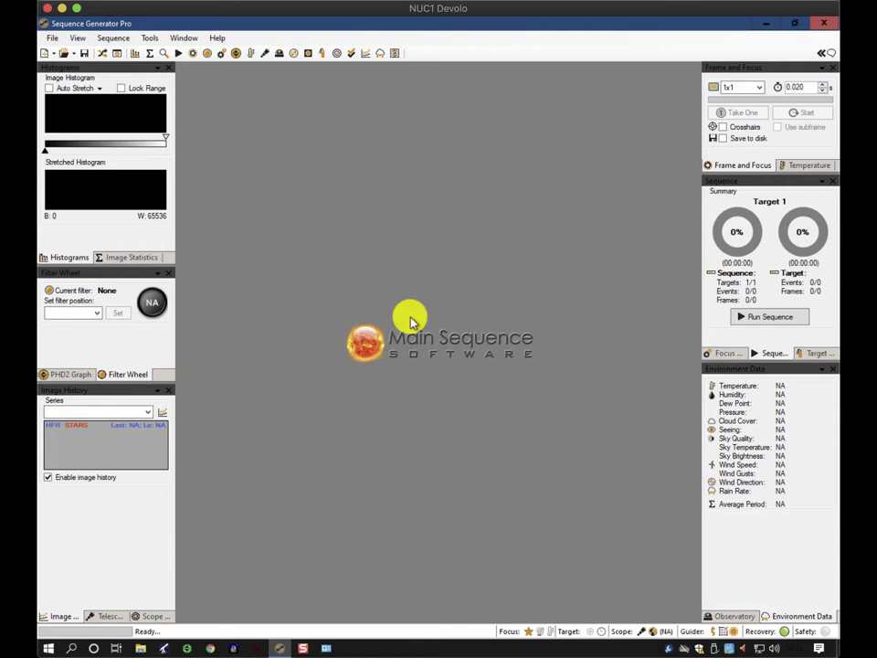
Create a new Untitled sequence from the RC10x67QHY equipment profile using File > New Sequence with Profile.
left_click(53, 38)
left_click(60, 41)
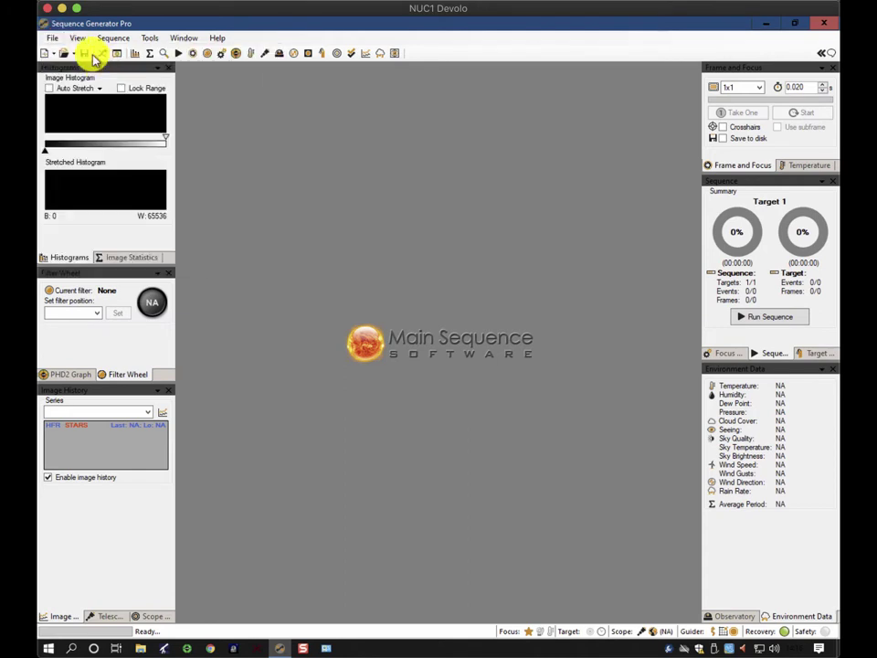
left_click(62, 39)
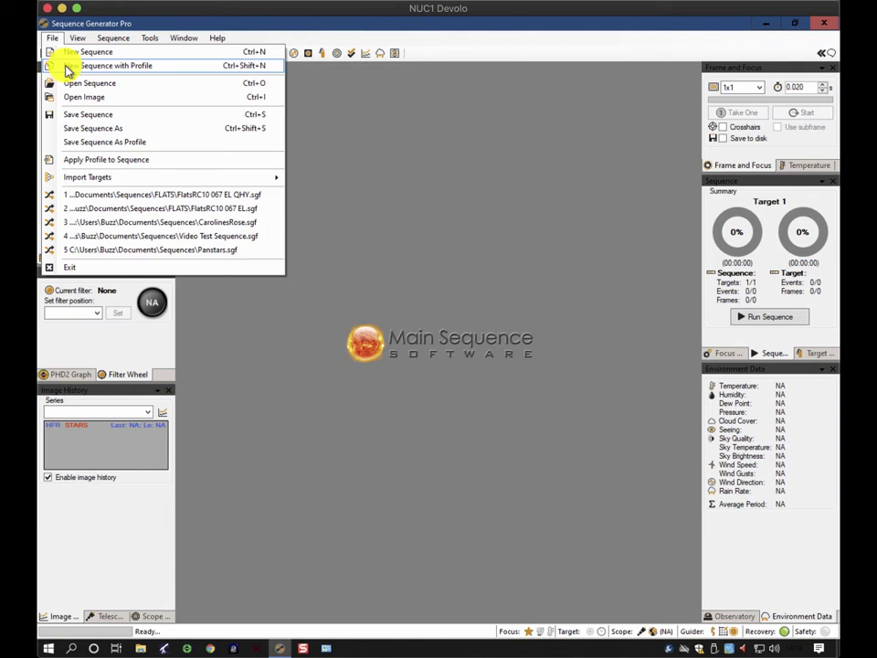
left_click(66, 67)
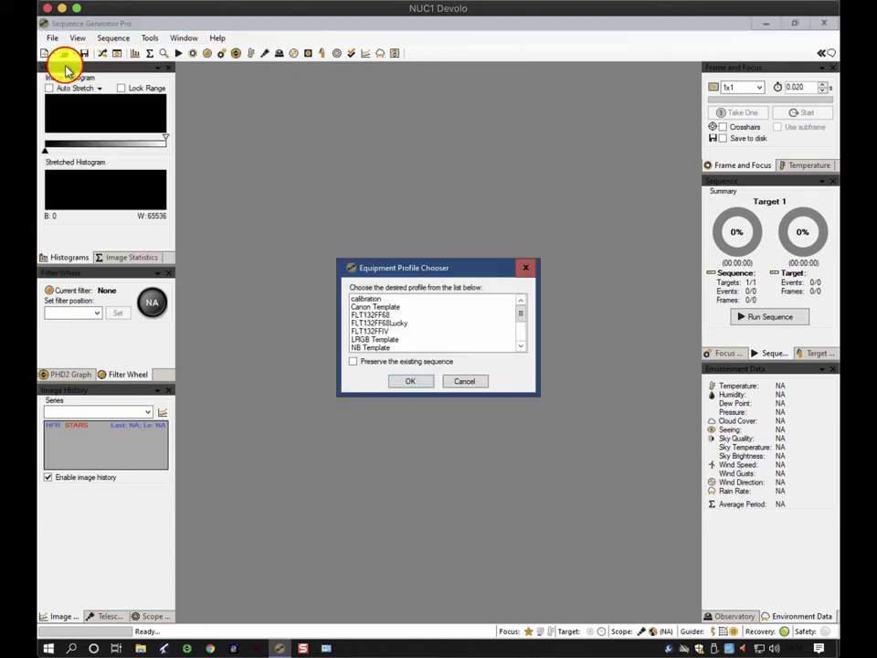
left_click_drag(521, 309, 525, 319)
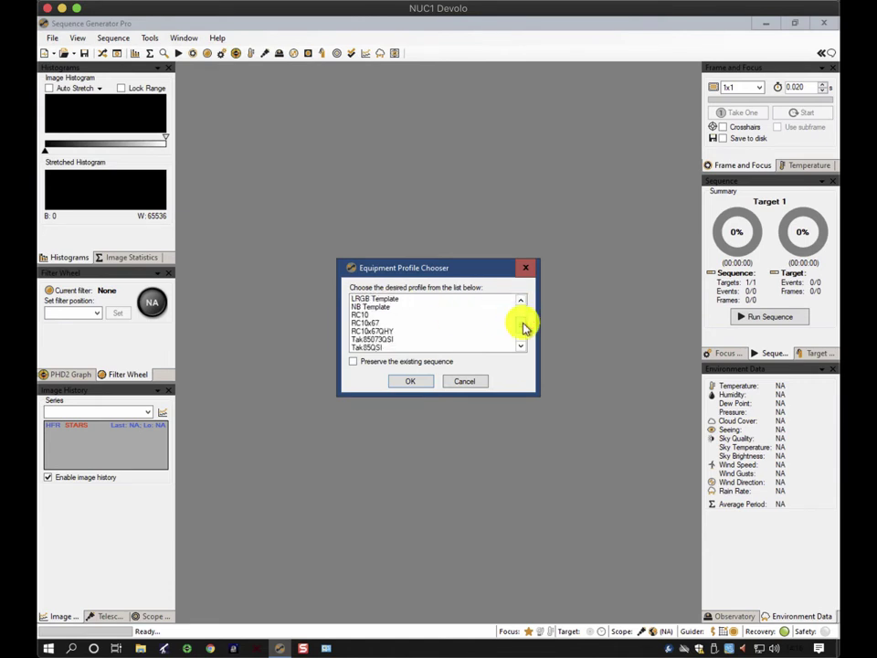
left_click(383, 331)
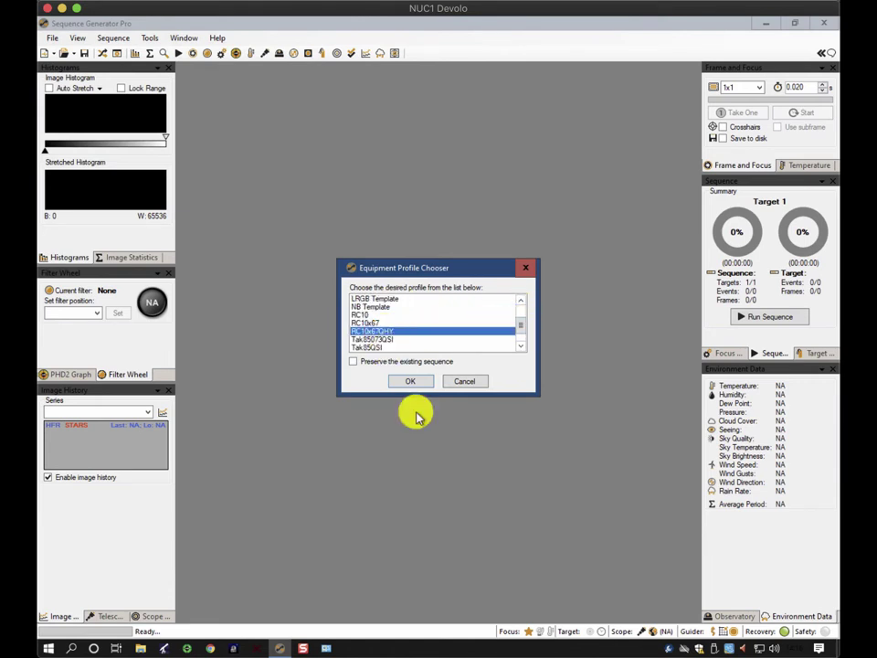
left_click(421, 385)
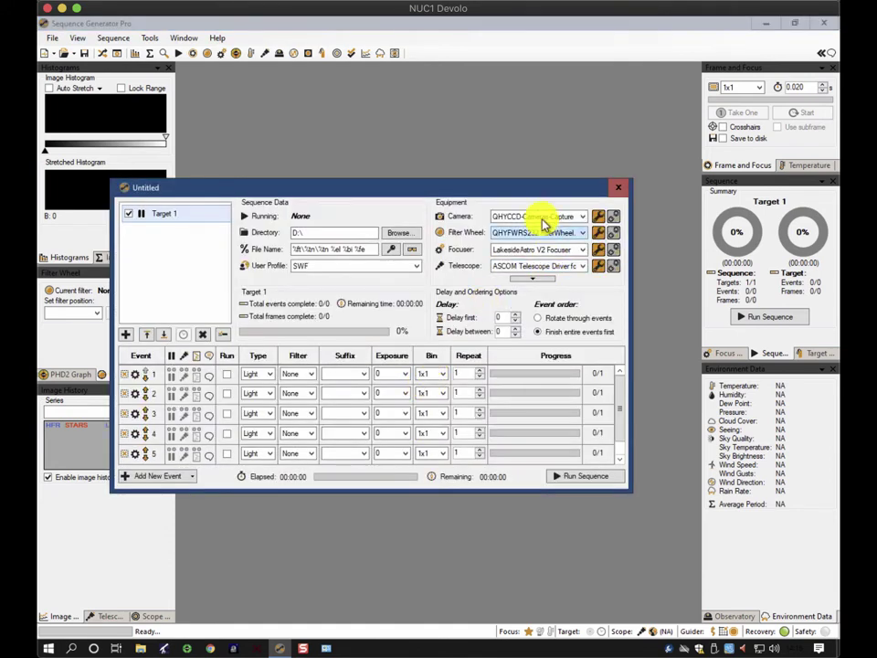
Set the sequence's focuser and telescope to none.
left_click(538, 280)
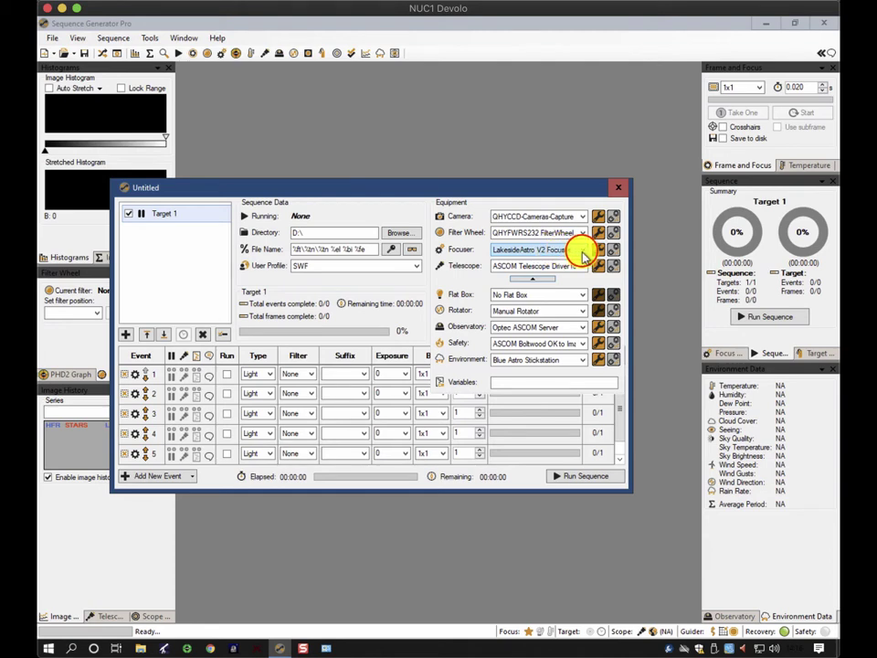
left_click(582, 253)
left_click(510, 261)
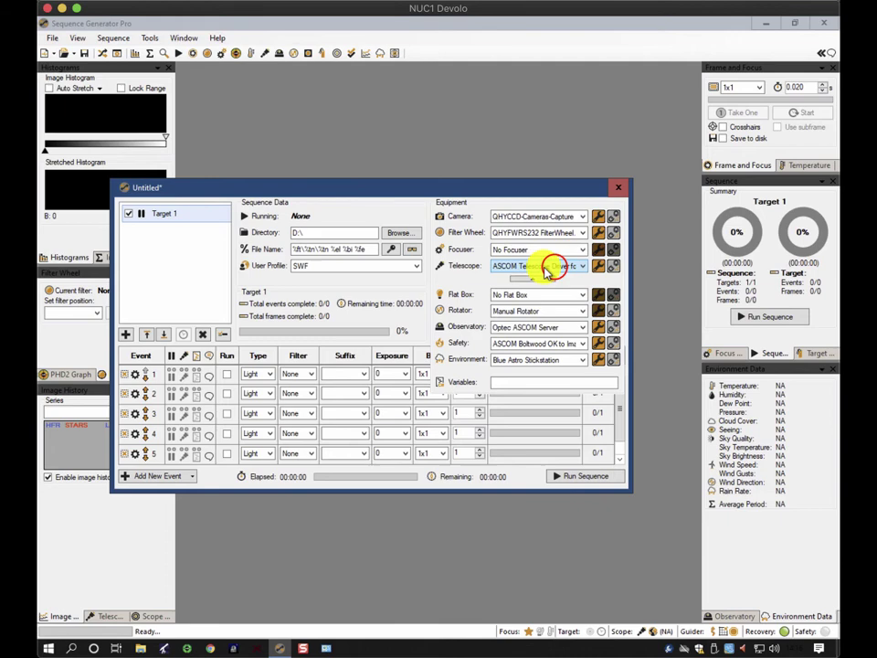
left_click(556, 267)
left_click(529, 278)
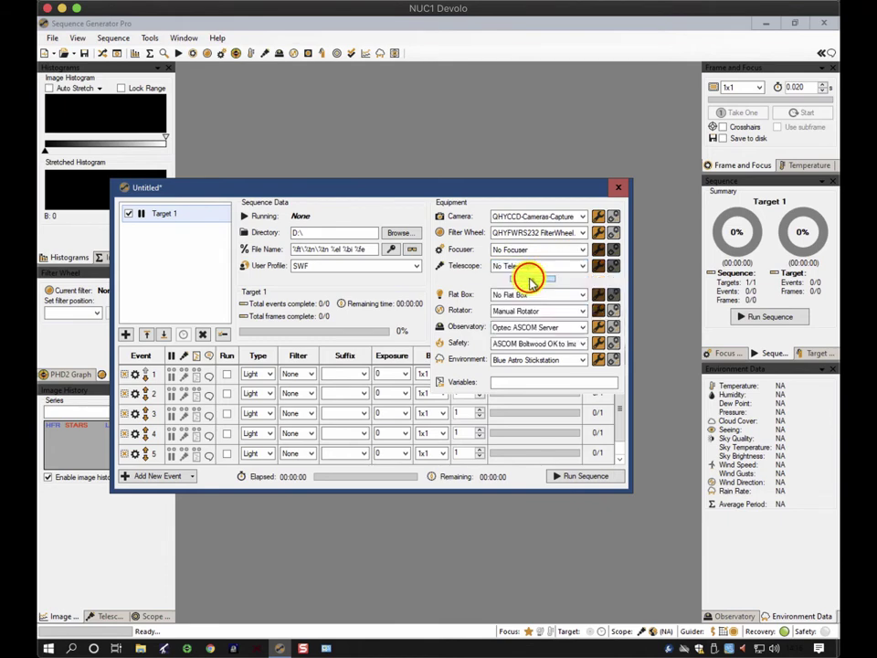
Set the observatory, safety monitor and environment device to none, then collapse the equipment rows.
left_click(532, 329)
left_click(521, 339)
left_click(521, 346)
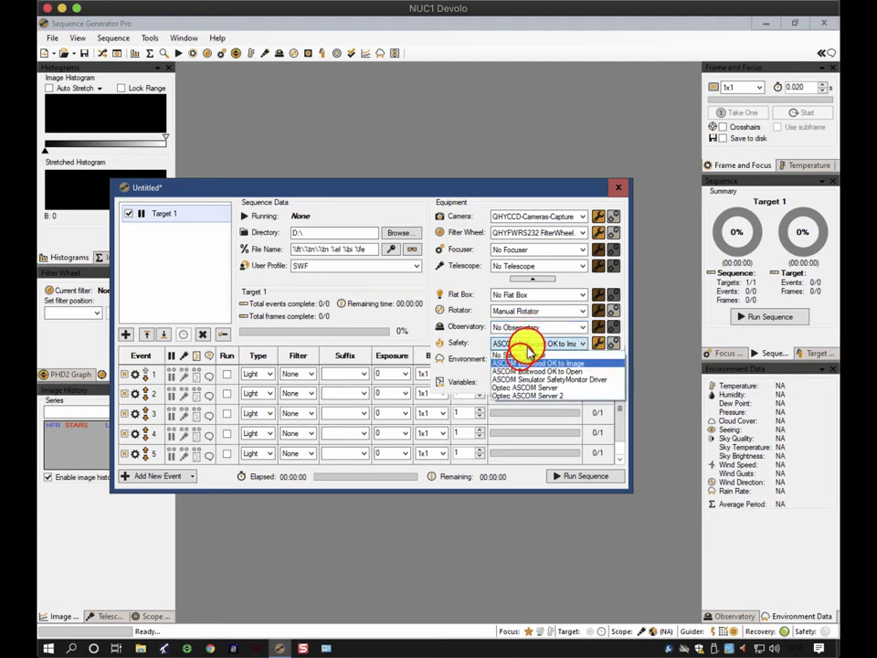
left_click(528, 359)
left_click(526, 359)
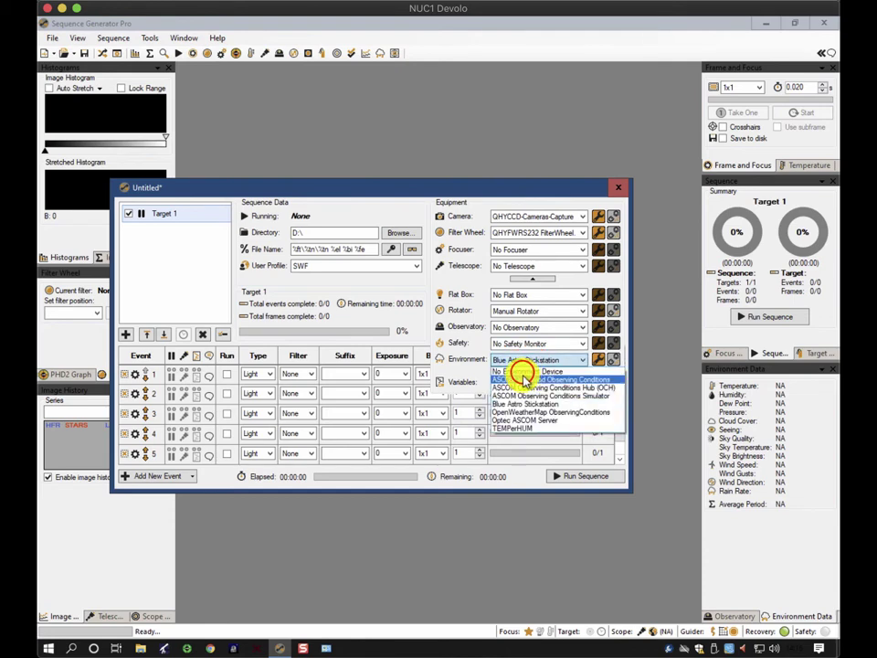
left_click(519, 371)
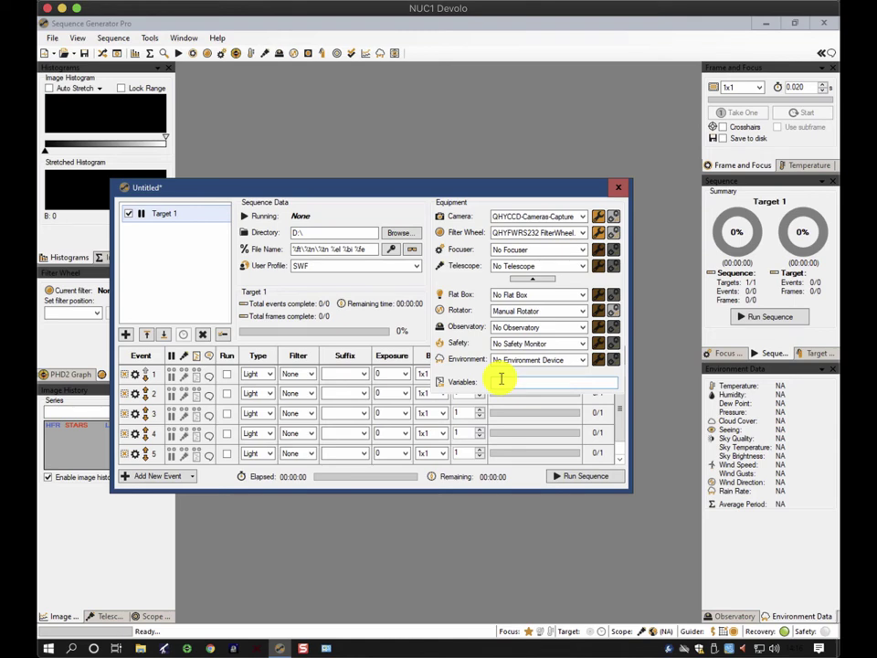
left_click(532, 277)
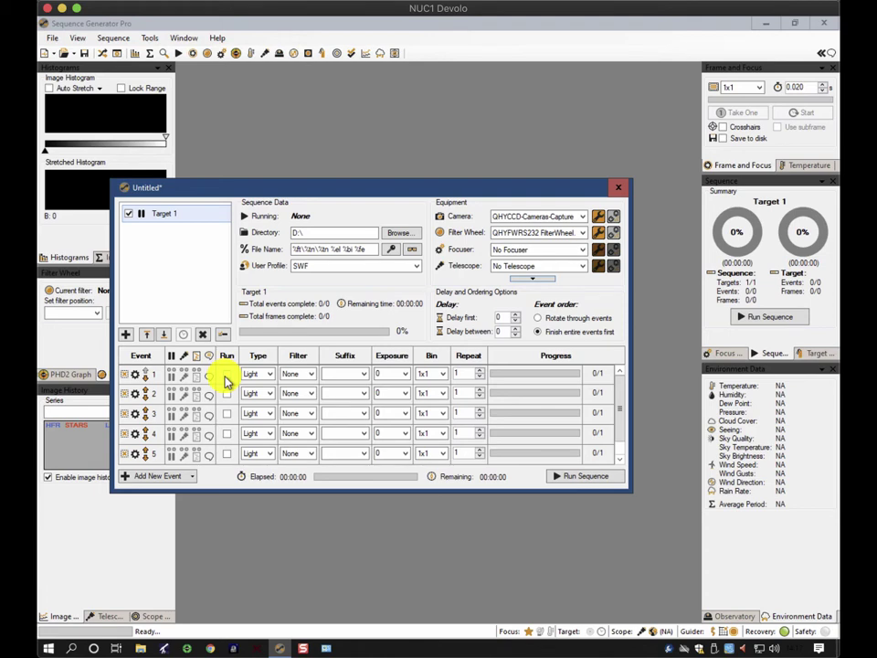
In the Control Panel, turn off parking the telescope when the sequence completes.
left_click(116, 55)
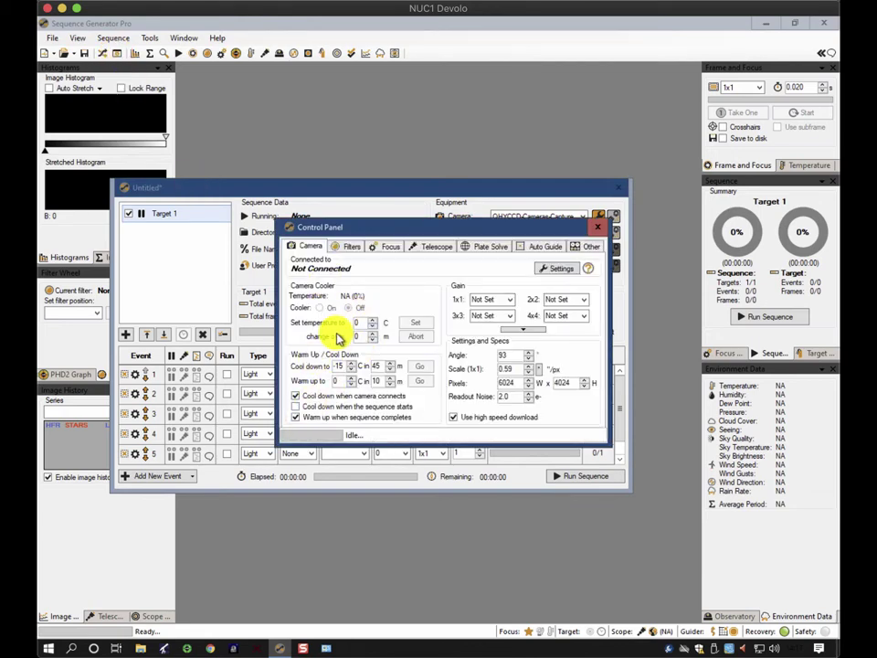
left_click(296, 417)
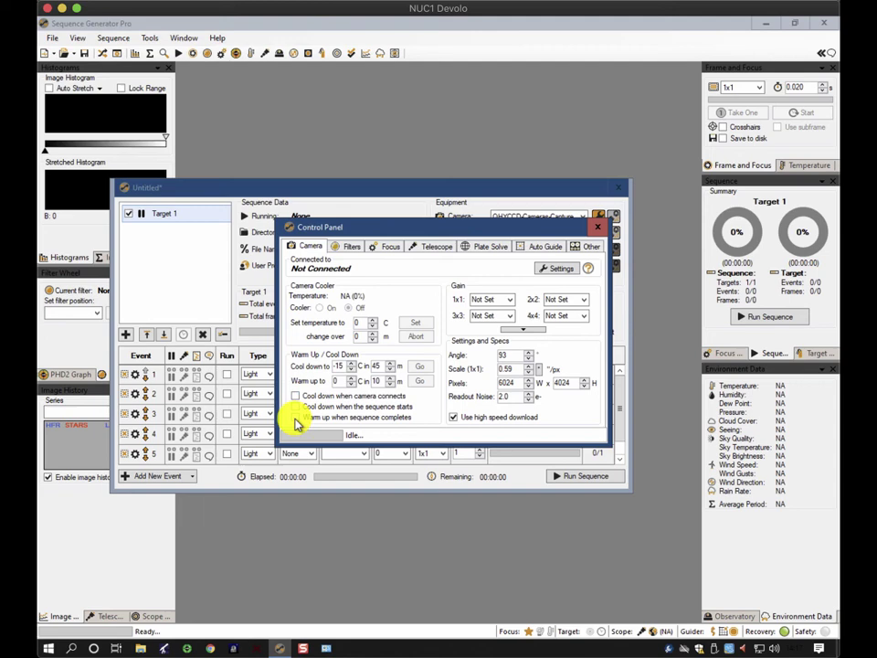
left_click(296, 417)
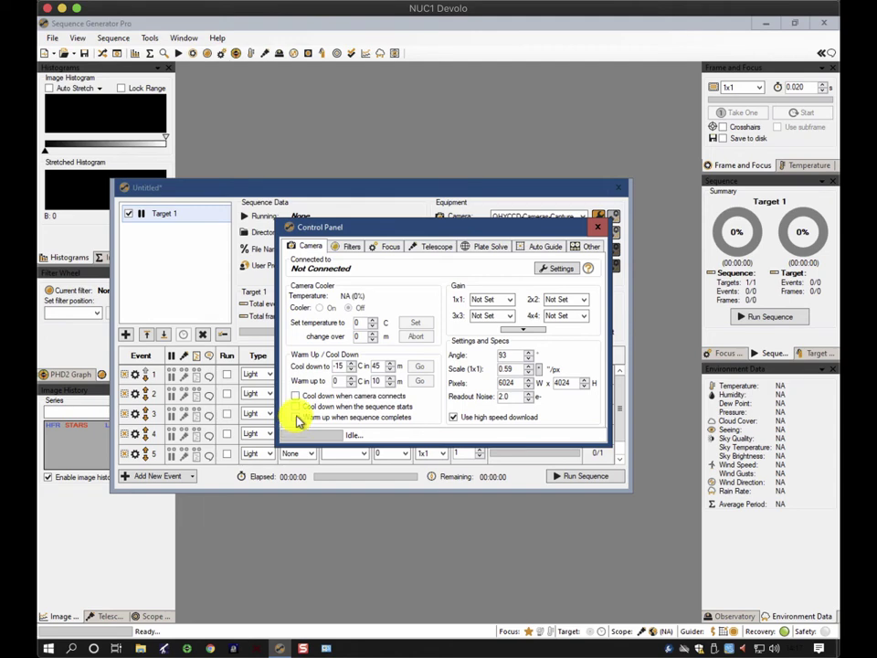
left_click(378, 253)
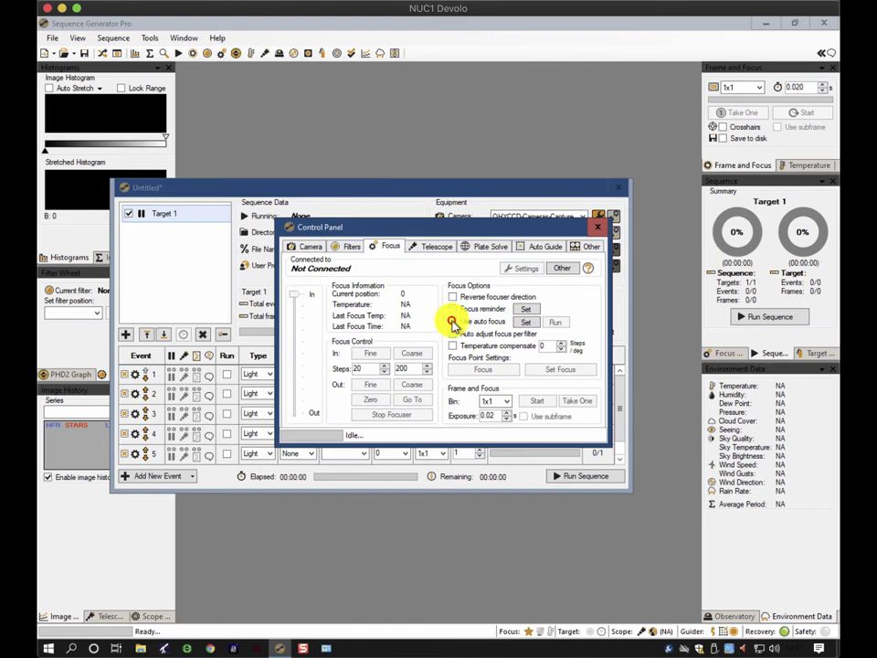
left_click(433, 249)
left_click(455, 345)
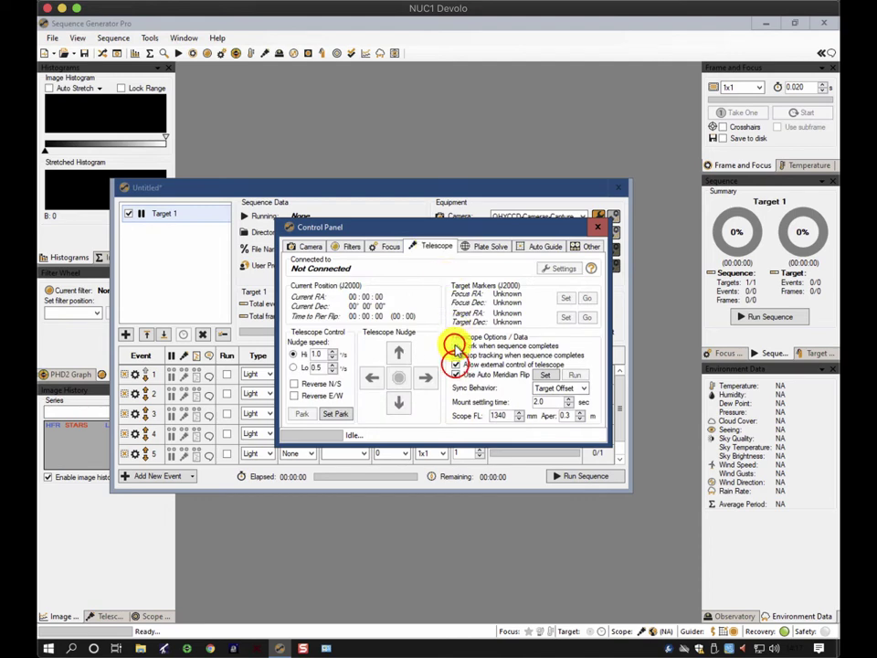
Set plate solving to No Plate Solver with blind solve failover disabled.
left_click(478, 246)
left_click(370, 271)
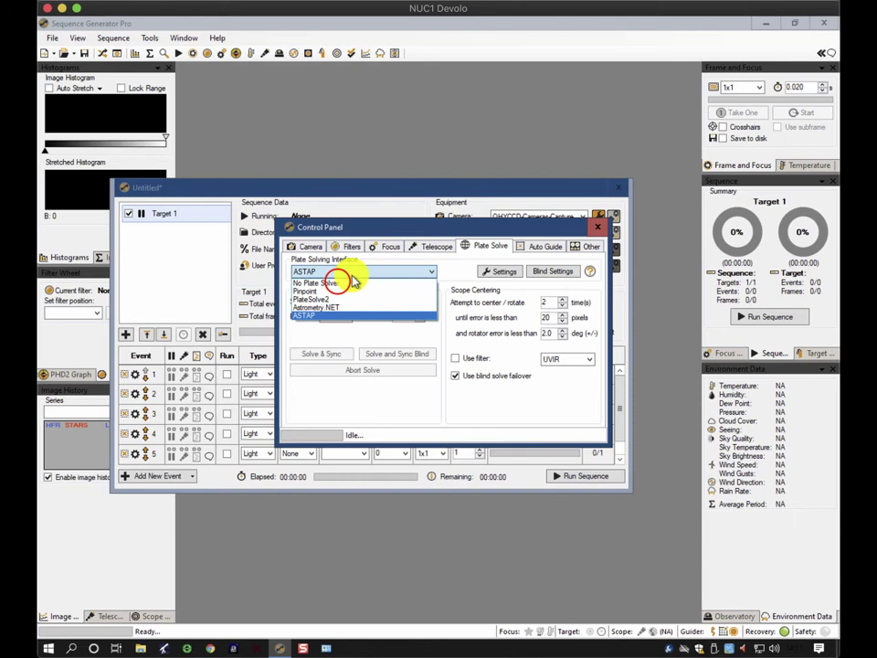
left_click(337, 279)
left_click(454, 375)
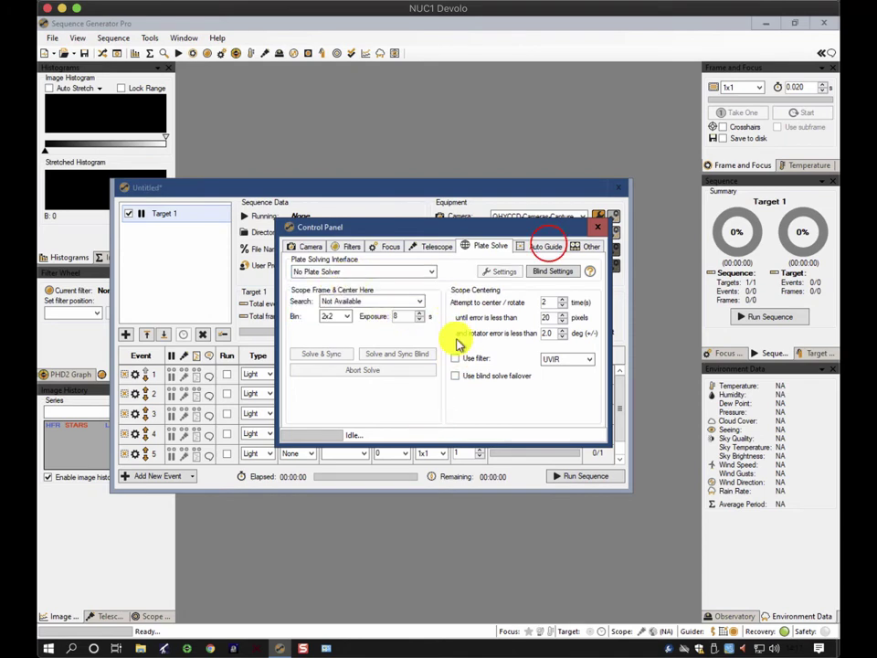
left_click(547, 246)
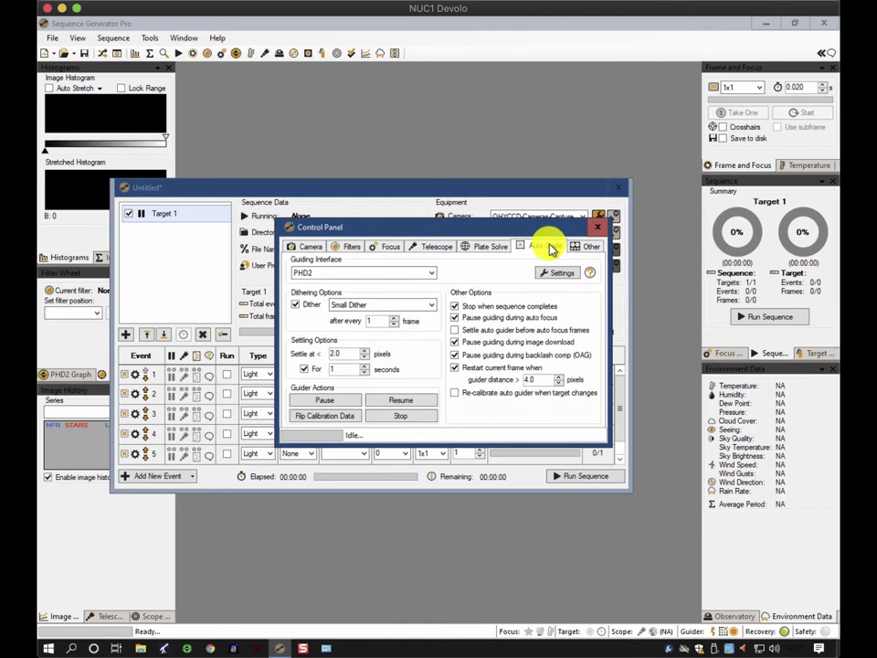
Set the guiding interface to No Auto Guider and uncheck every other guiding option.
left_click_drag(454, 224, 493, 339)
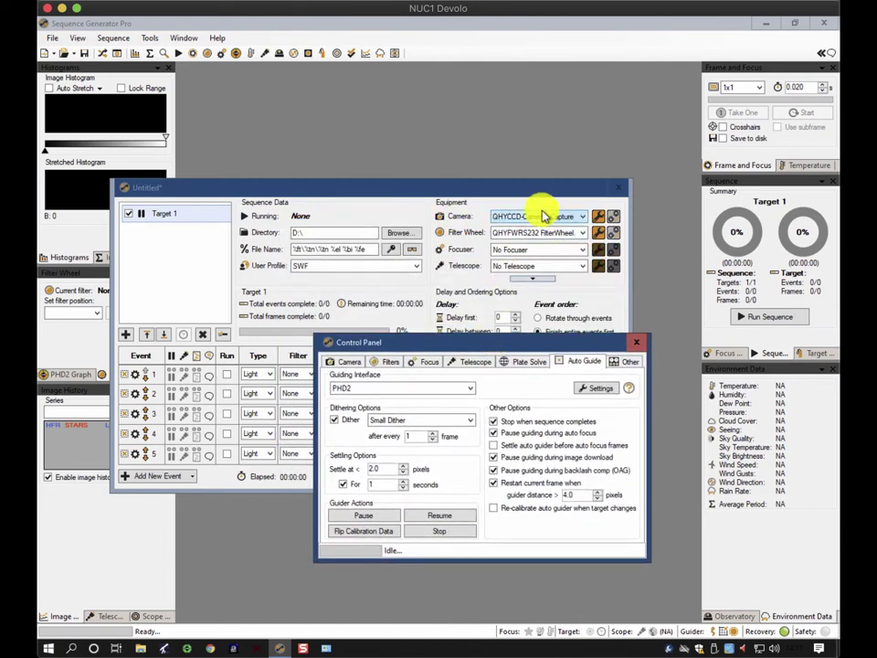
left_click(466, 387)
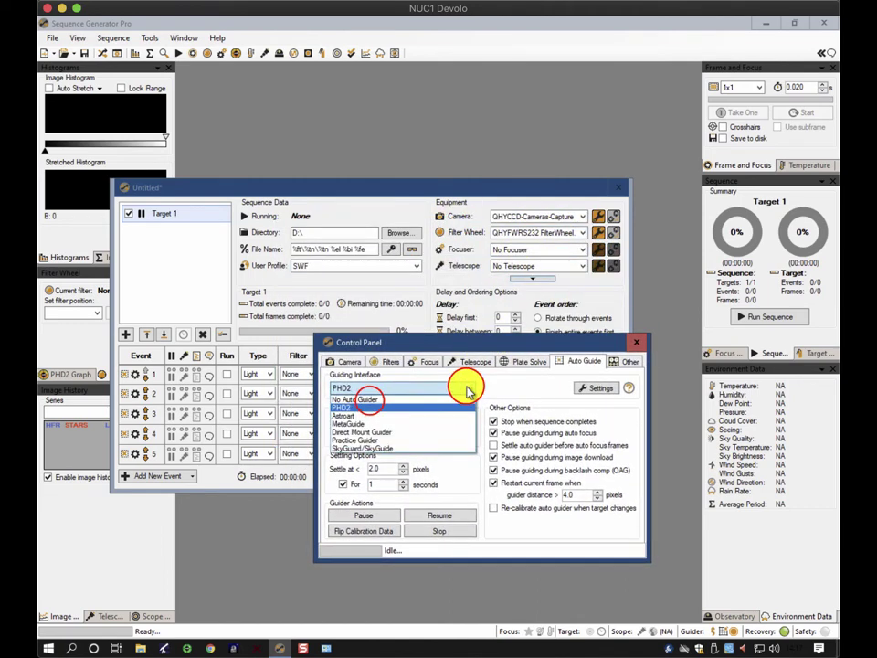
left_click(357, 400)
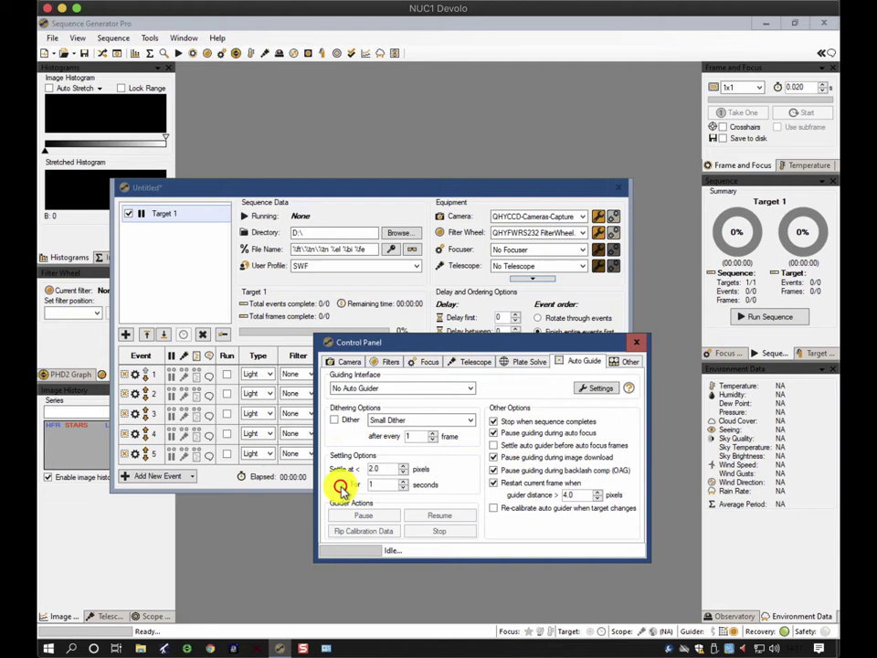
left_click(494, 421)
left_click(494, 433)
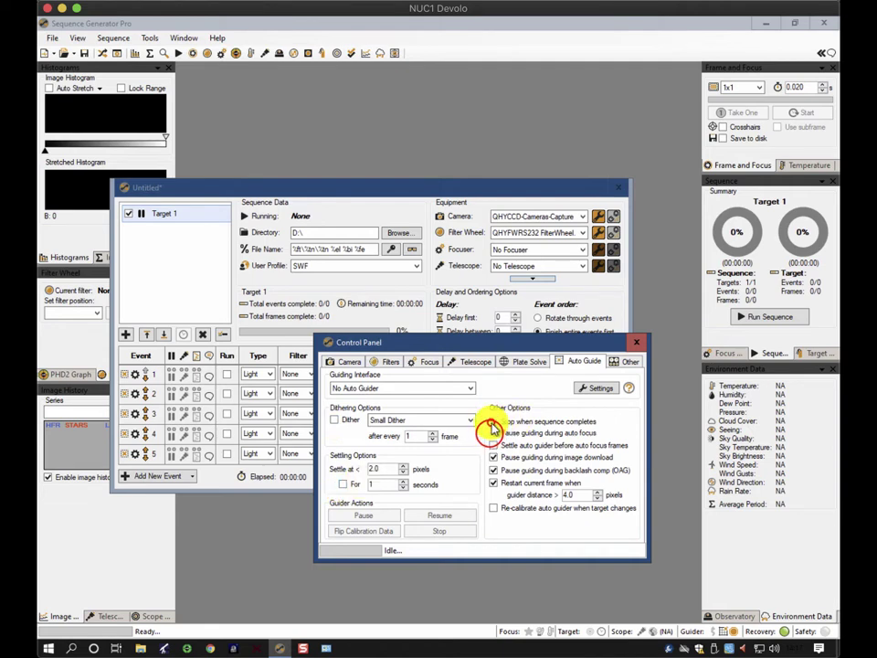
left_click(494, 457)
left_click(493, 470)
left_click(493, 483)
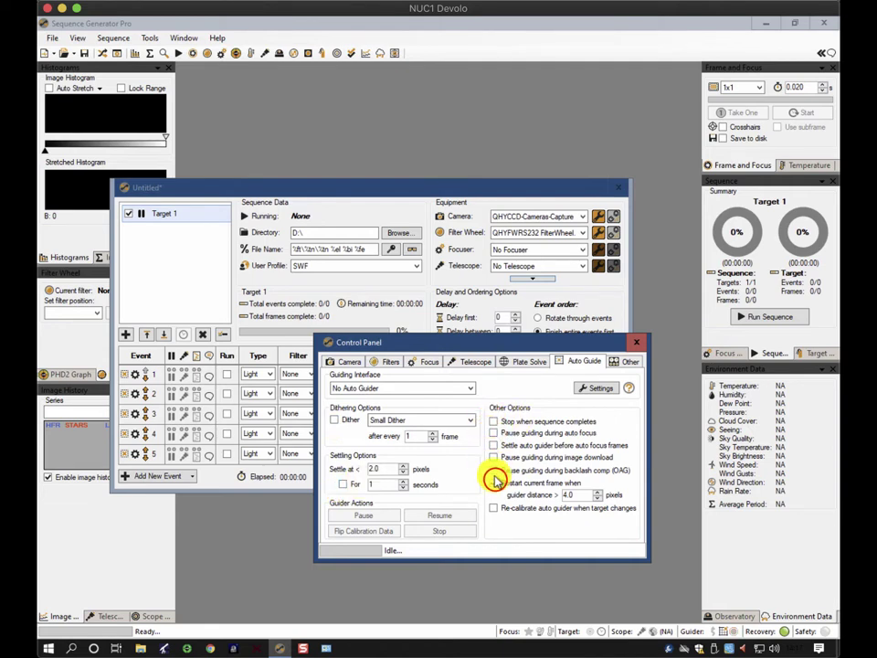
Uncheck Slave on Sequence Start, Mount Unpark Opens Roof and Mount Park Closes Roof in Slave Settings.
left_click(627, 362)
left_click(614, 503)
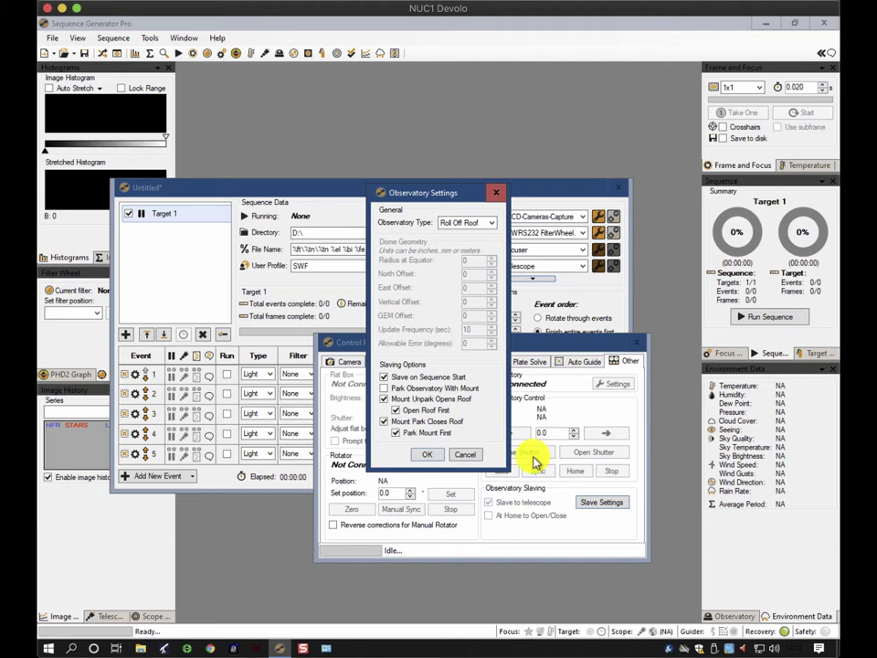
left_click(384, 376)
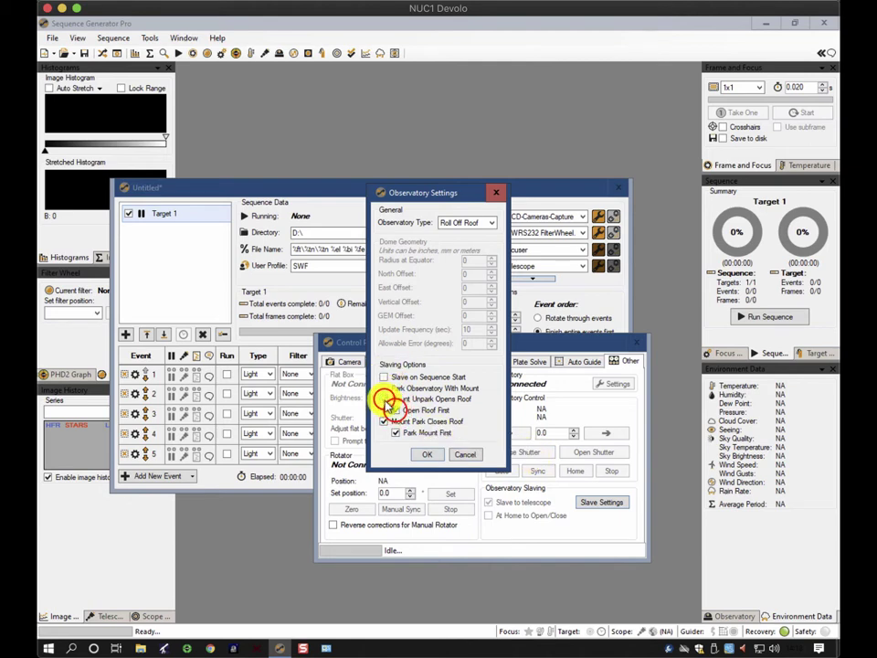
left_click(384, 399)
left_click(383, 421)
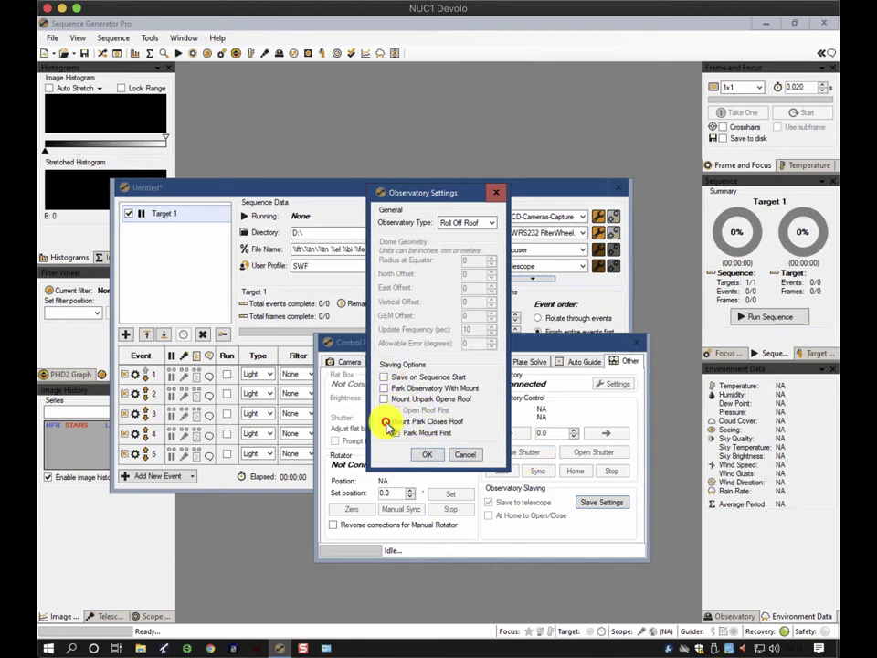
left_click(429, 455)
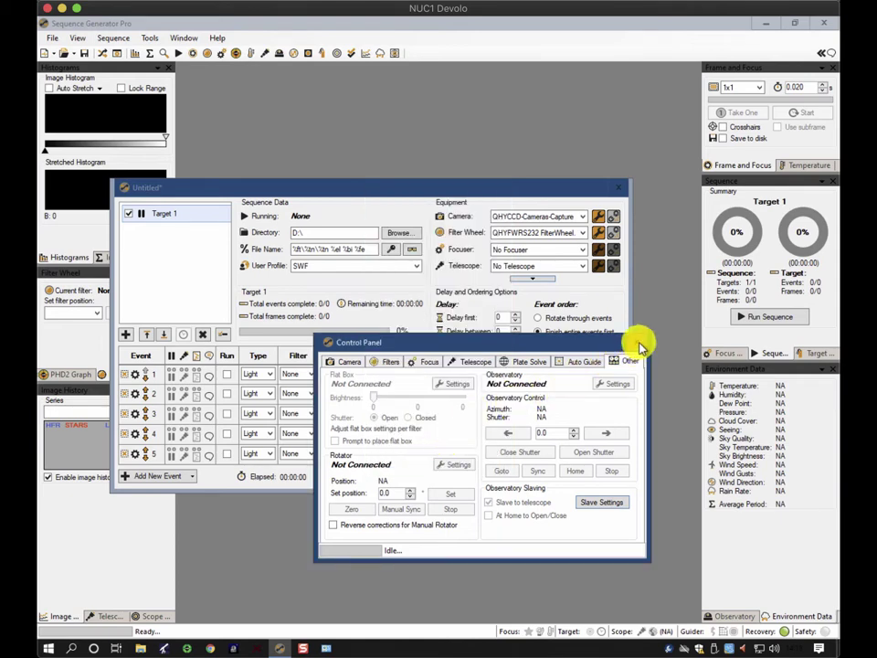
Review the Camera, Filters, Focus, Telescope, Plate Solve and Auto Guide sections, then close the Control Panel.
left_click(347, 362)
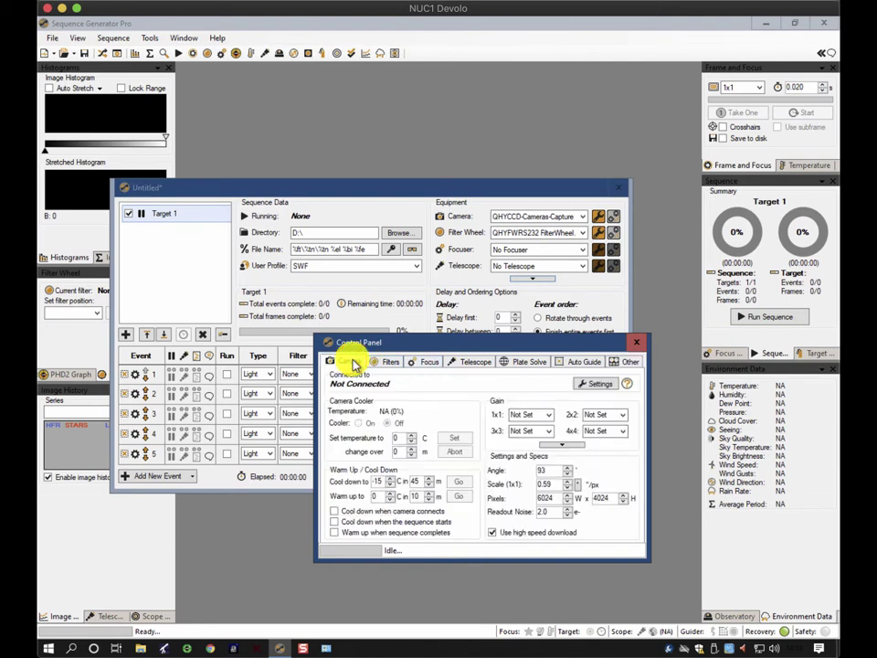
left_click(384, 360)
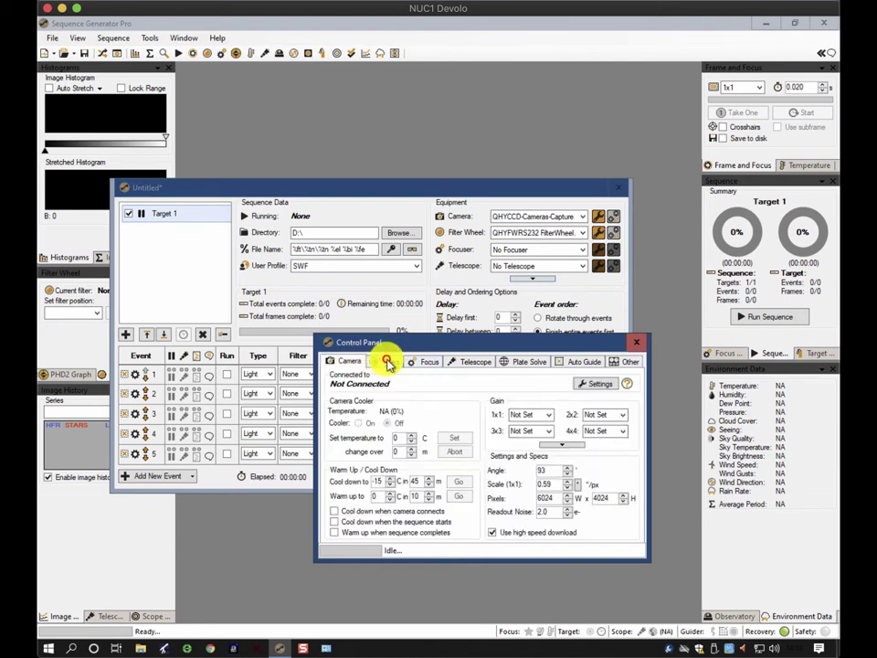
left_click(427, 362)
left_click(461, 362)
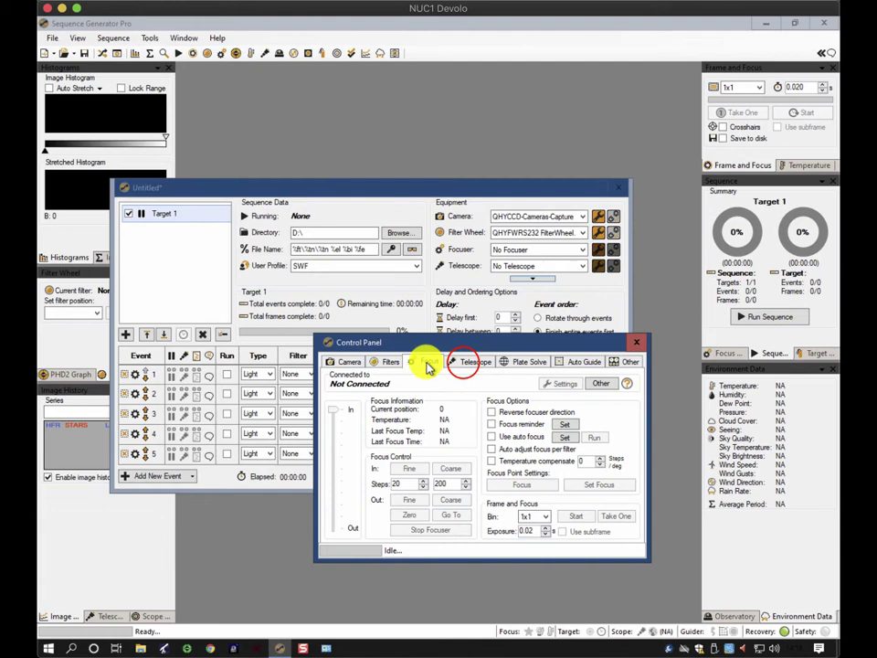
left_click(517, 361)
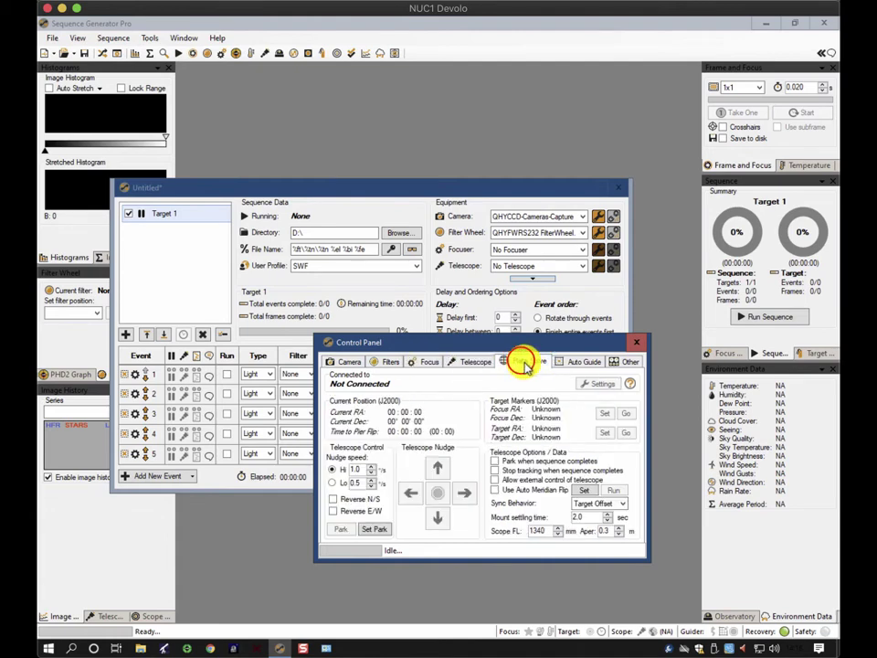
left_click(572, 362)
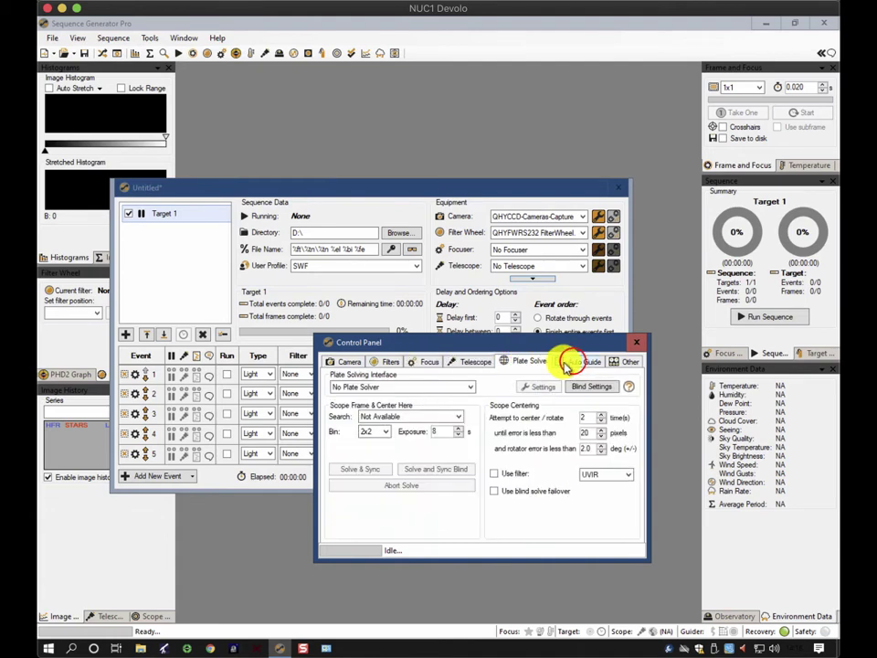
left_click(639, 343)
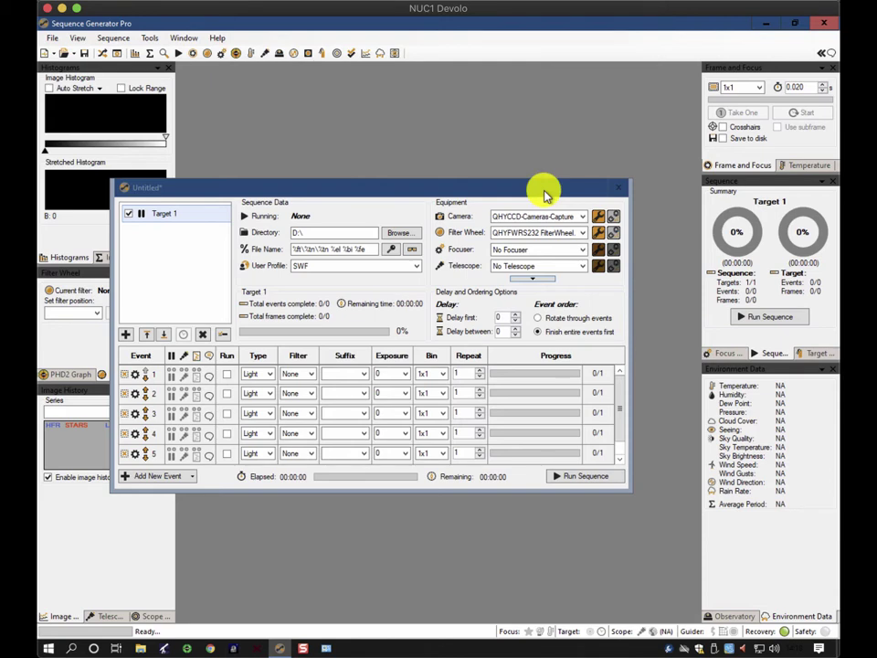
Enable events 1, 2 and 3 to run.
left_click(226, 375)
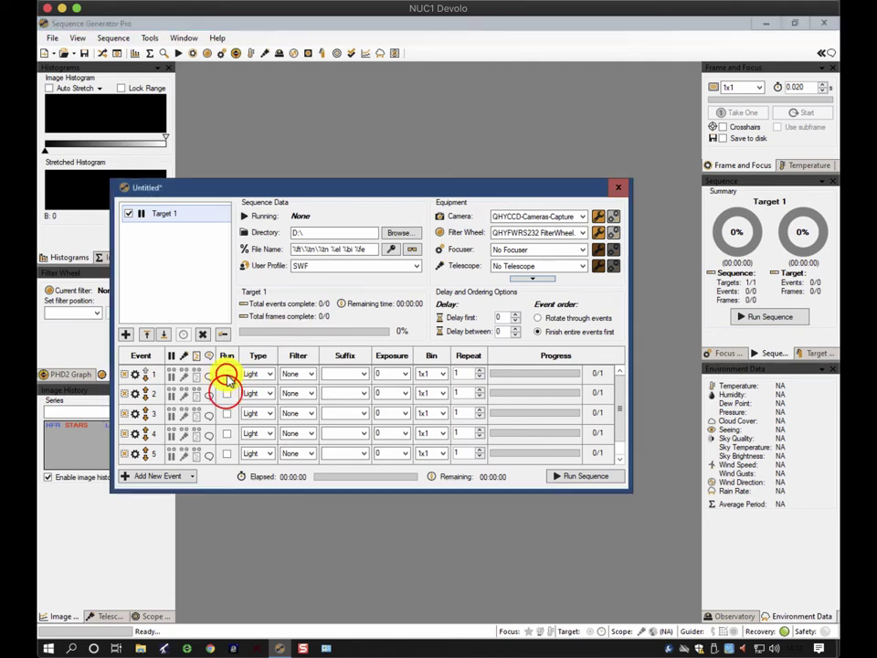
left_click(225, 393)
left_click(226, 413)
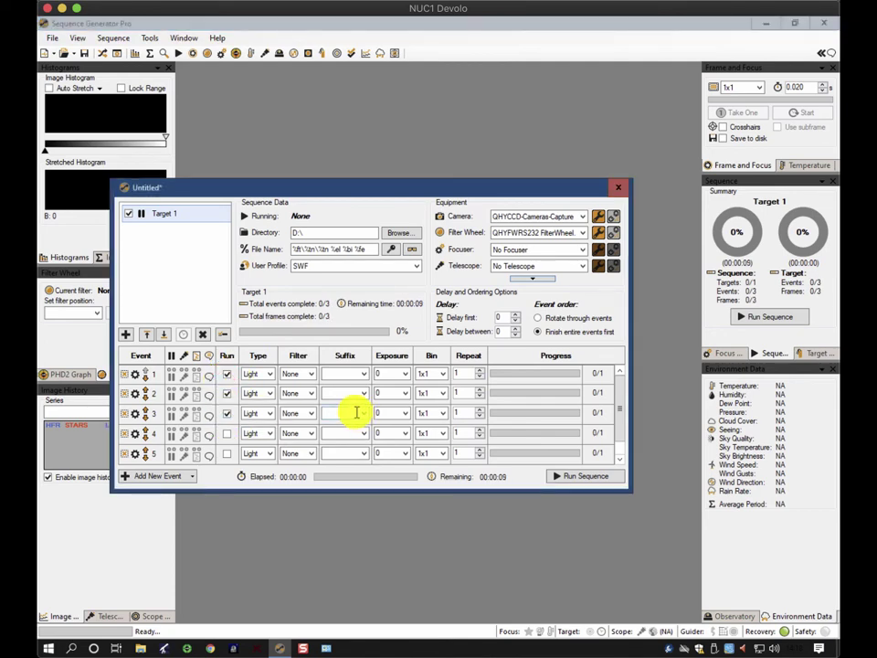
Assign the UVIR filter to event 1 and the IDAS filter to event 2.
left_click(311, 376)
left_click(308, 378)
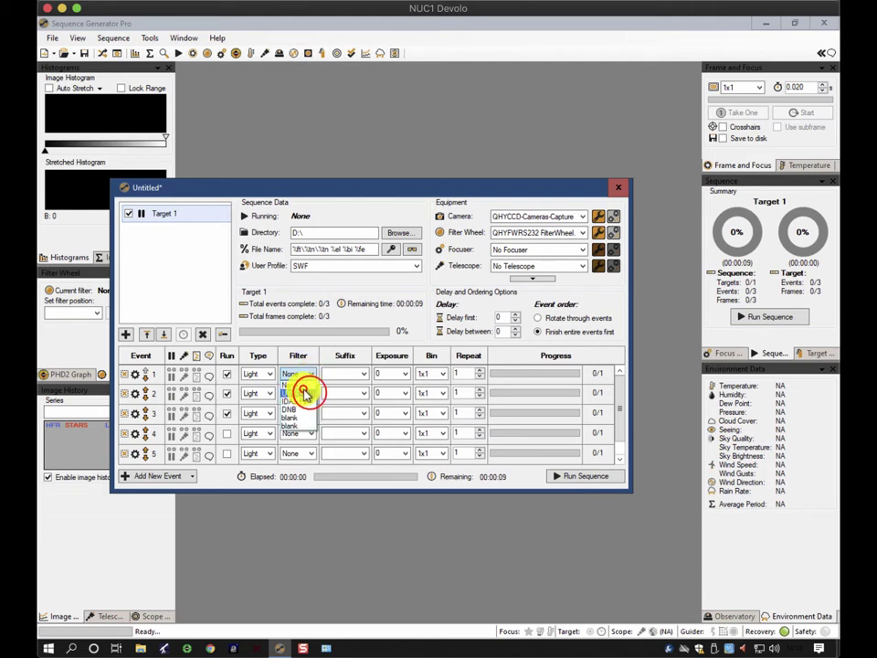
left_click(304, 393)
left_click(309, 393)
left_click(309, 391)
left_click(293, 415)
left_click(312, 416)
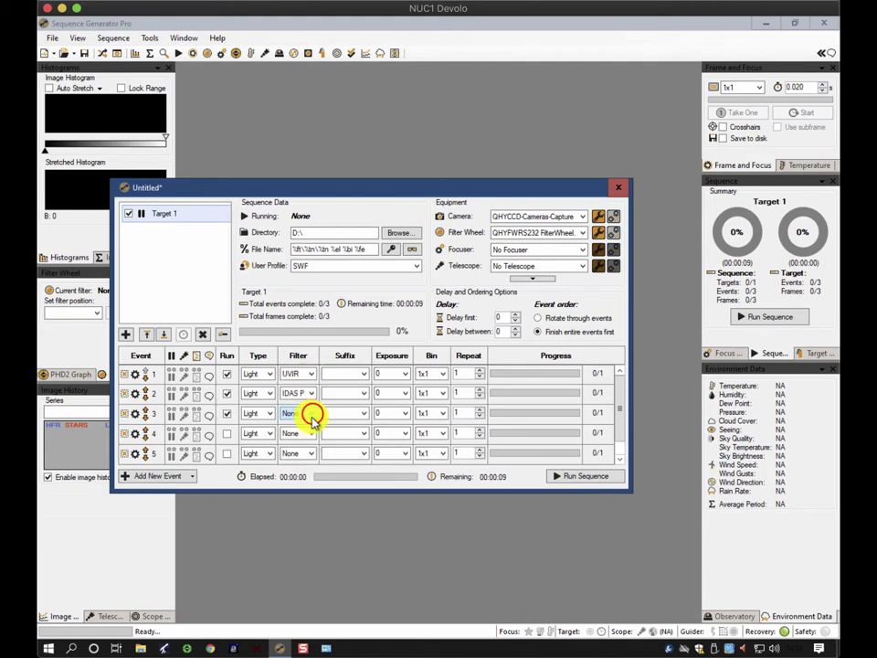
Give event 3 the DNB filter and set a 2-second exposure for events 1–3.
left_click(298, 443)
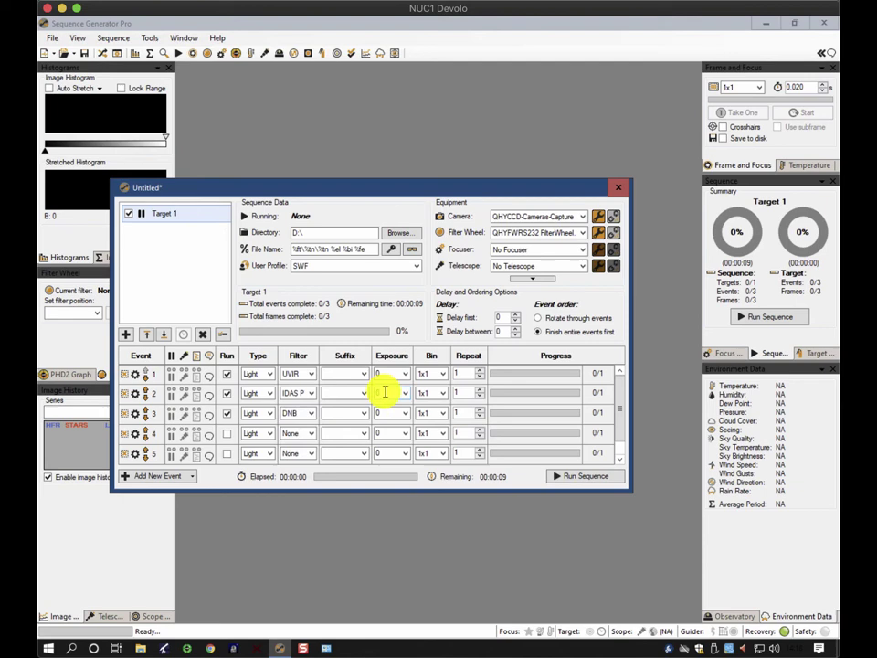
left_click(380, 373)
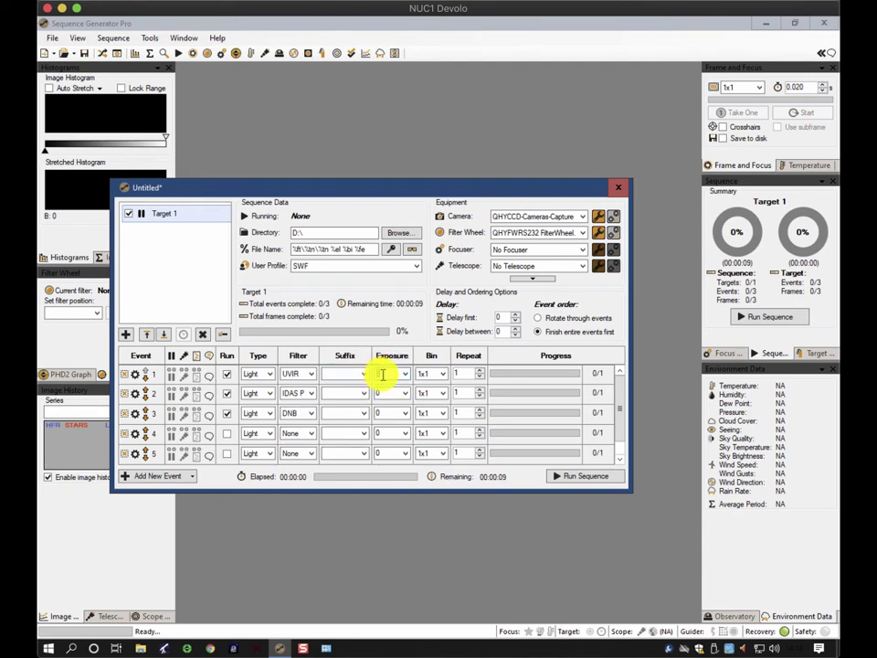
type("2")
left_click(382, 389)
left_click(380, 413)
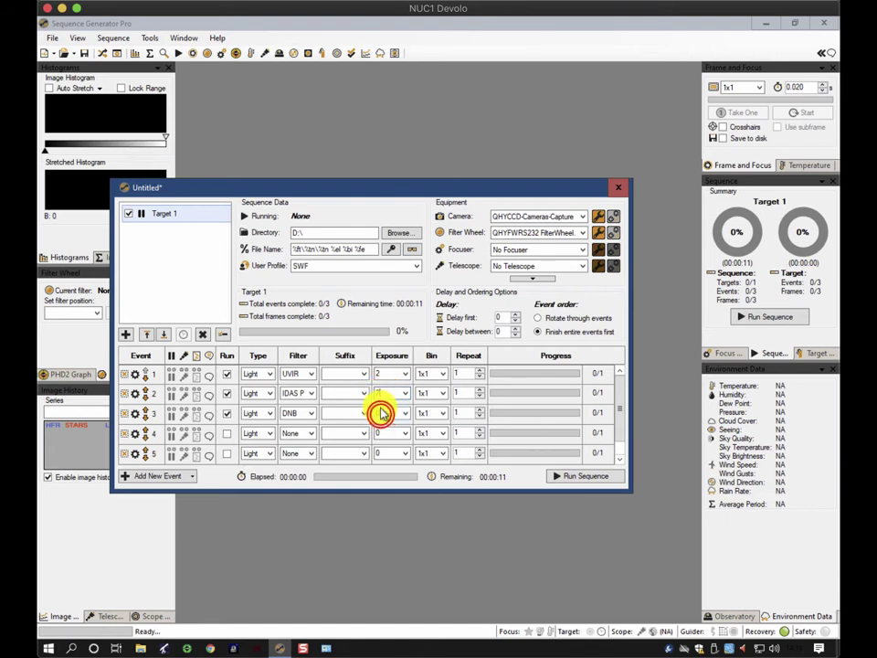
type("2")
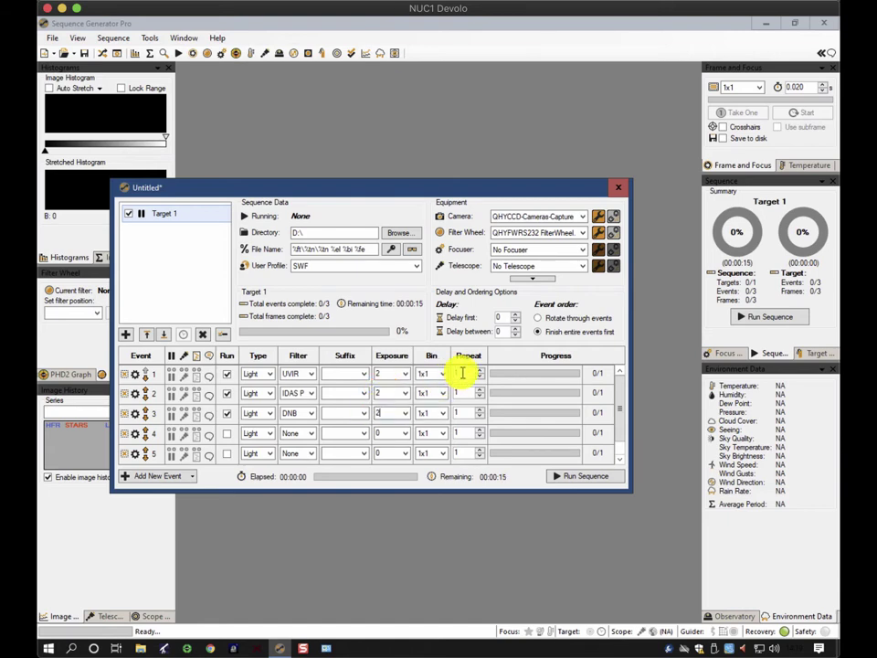
Set event 1's repeat count to 20 and apply 20 repeats to every event.
double_click(461, 373)
type("20")
left_click(465, 354)
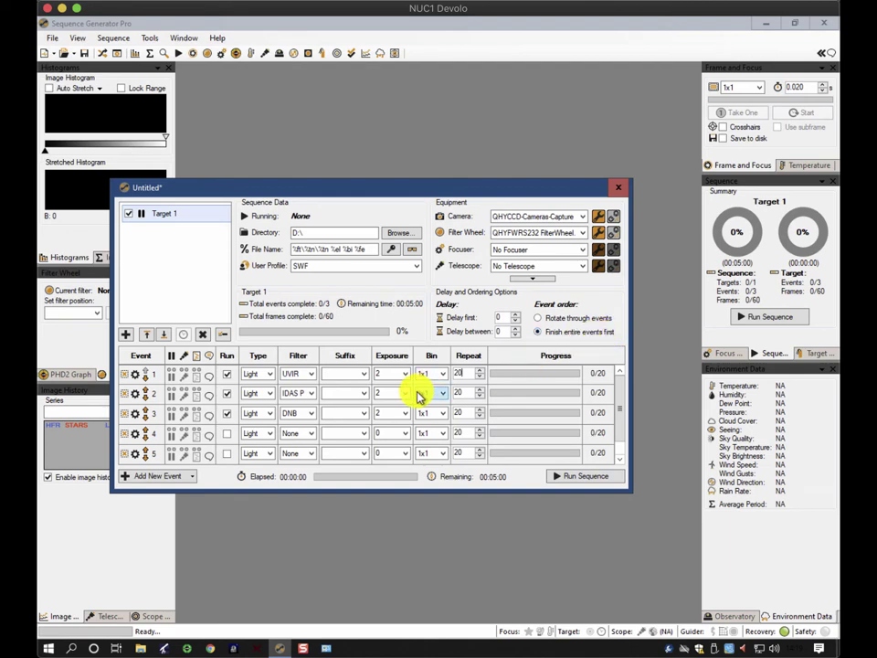
left_click(258, 392)
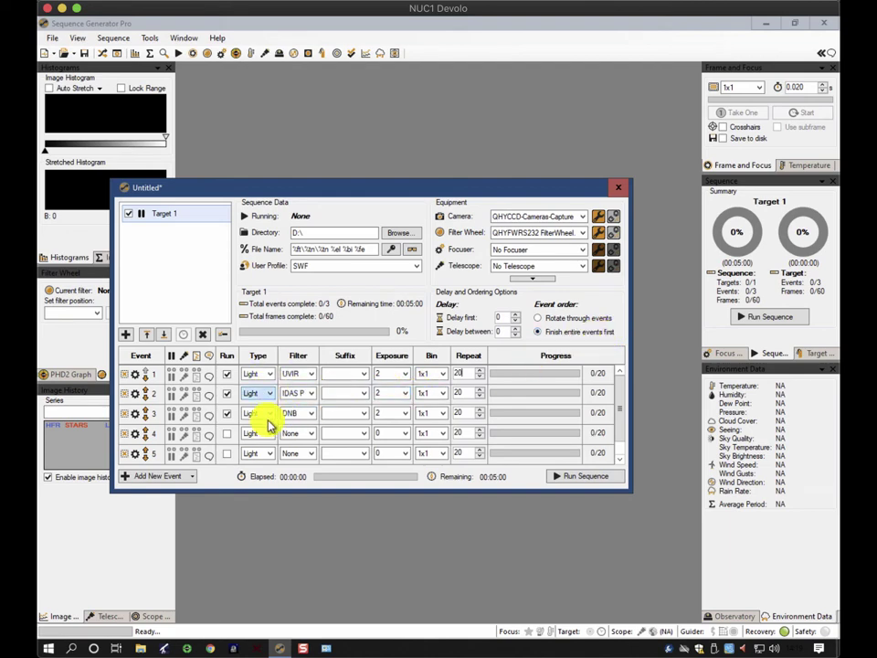
left_click(266, 413)
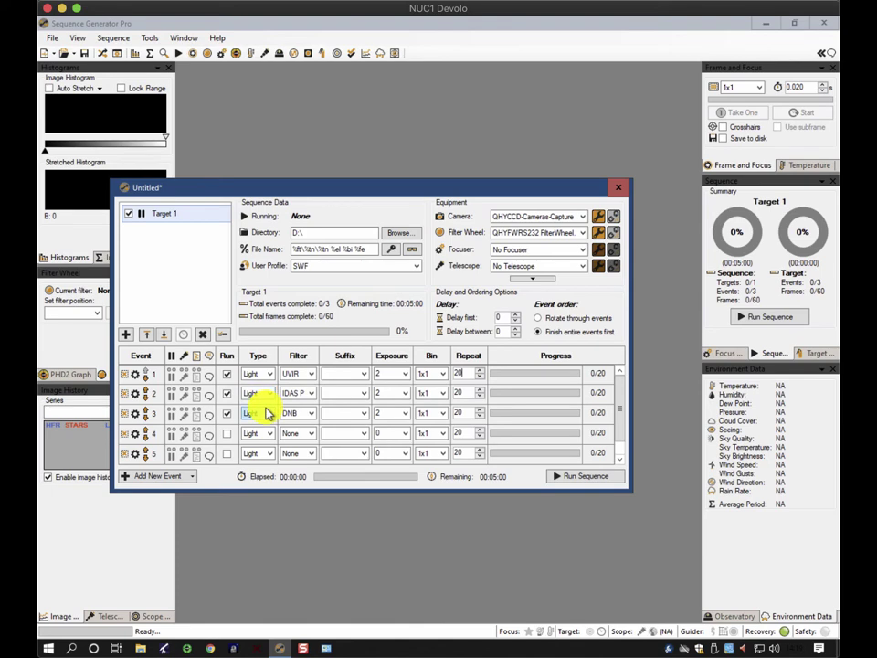
Rename Target 1 to 'QHY RC10 flats' in its Target Settings.
left_click(224, 215)
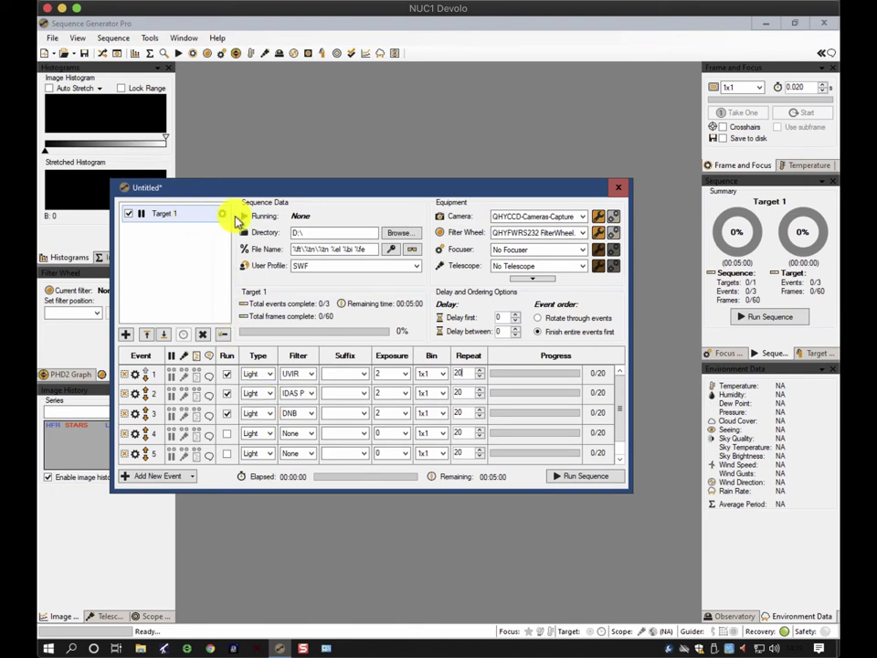
double_click(221, 214)
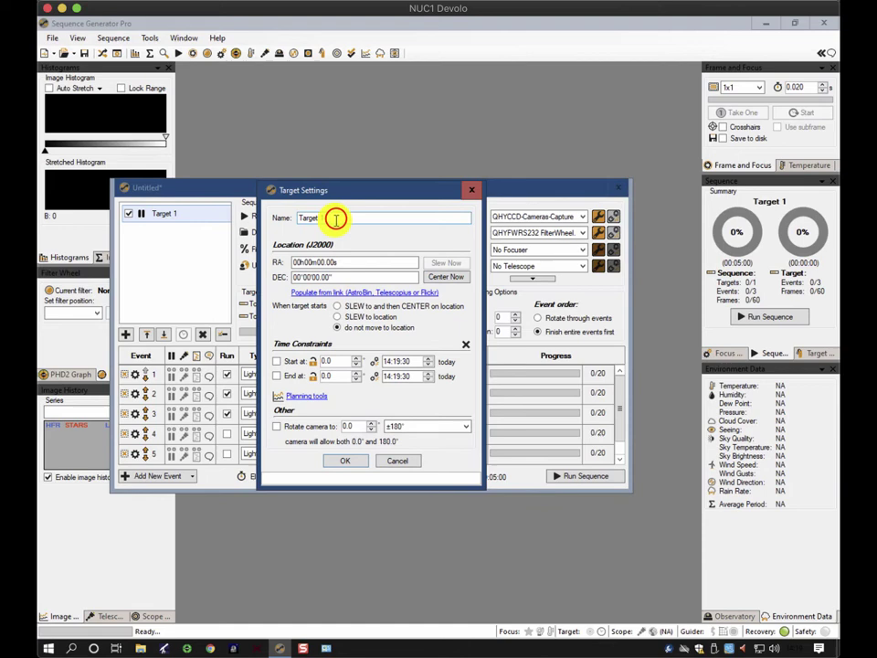
left_click_drag(337, 218, 280, 218)
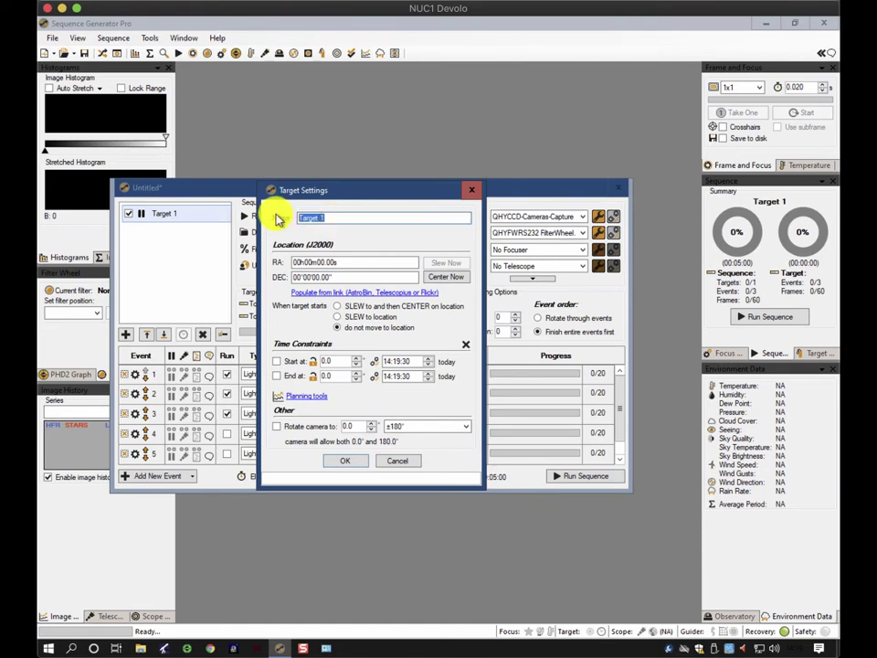
type("G")
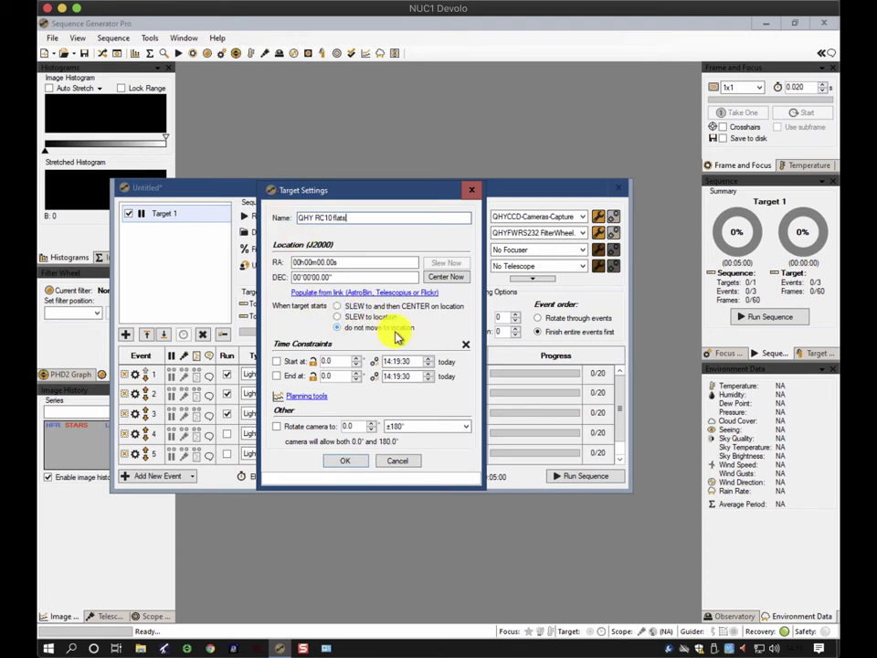
left_click(352, 462)
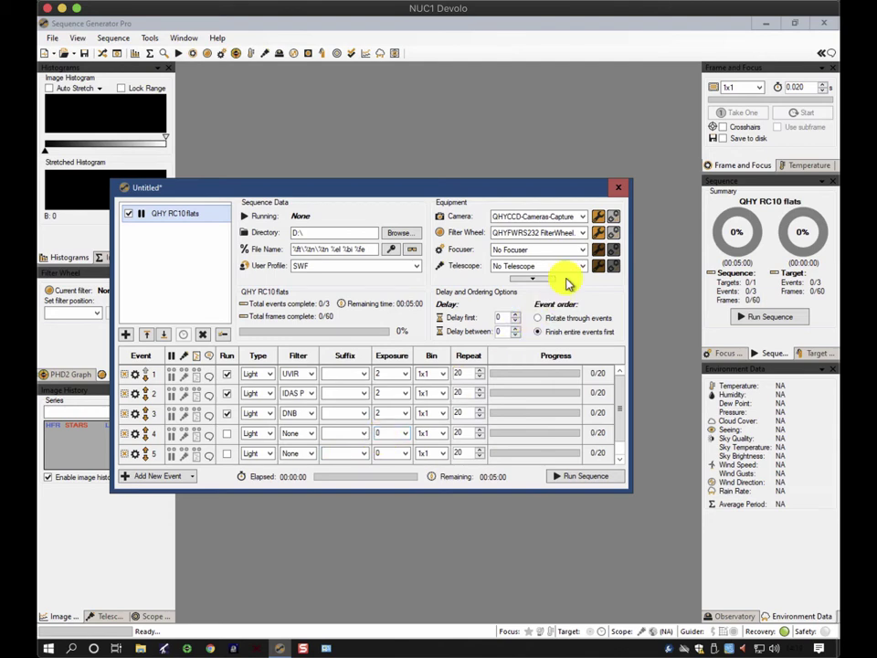
Connect the camera and filter wheel, then close the sequence window.
left_click(613, 217)
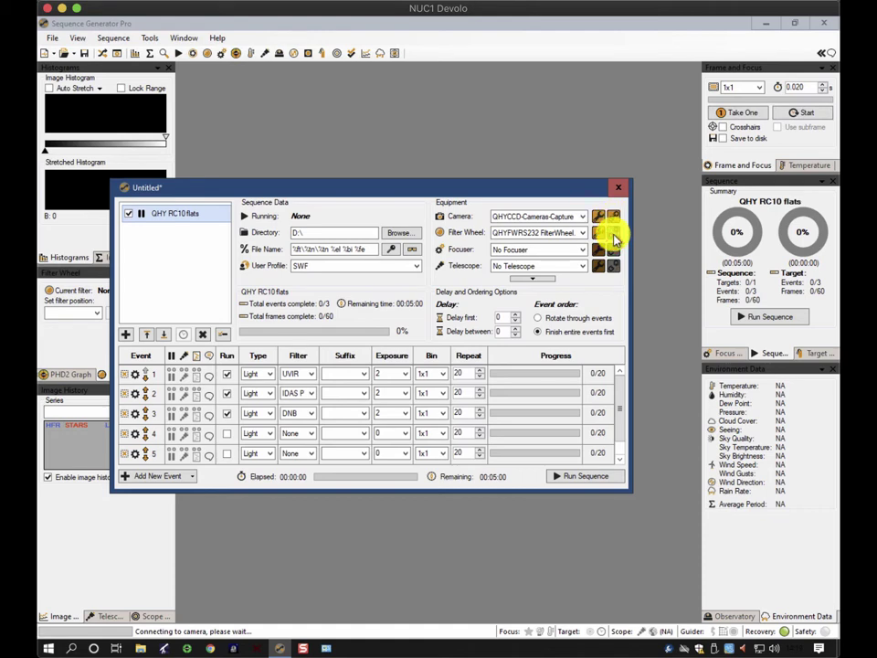
left_click(614, 234)
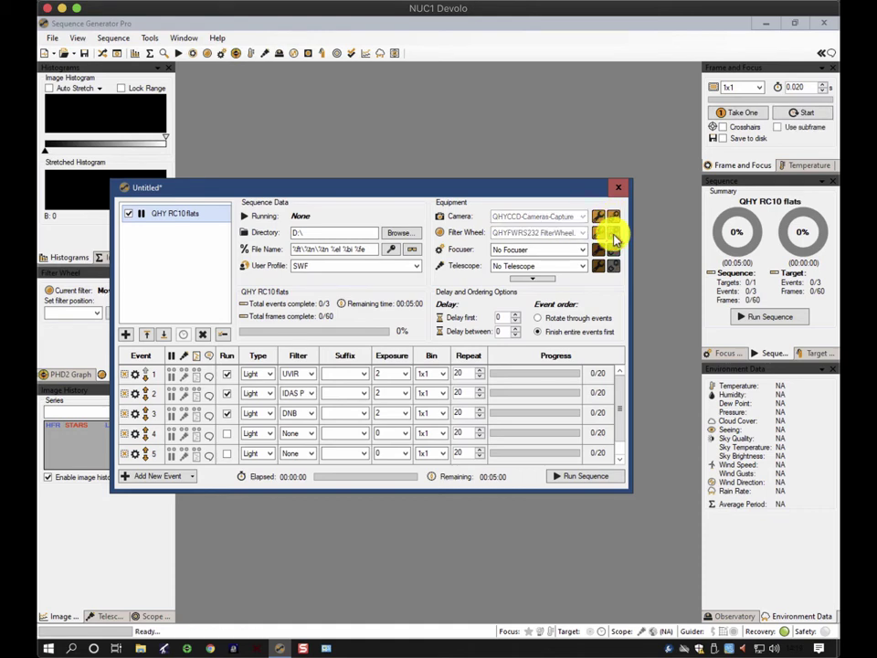
left_click(618, 188)
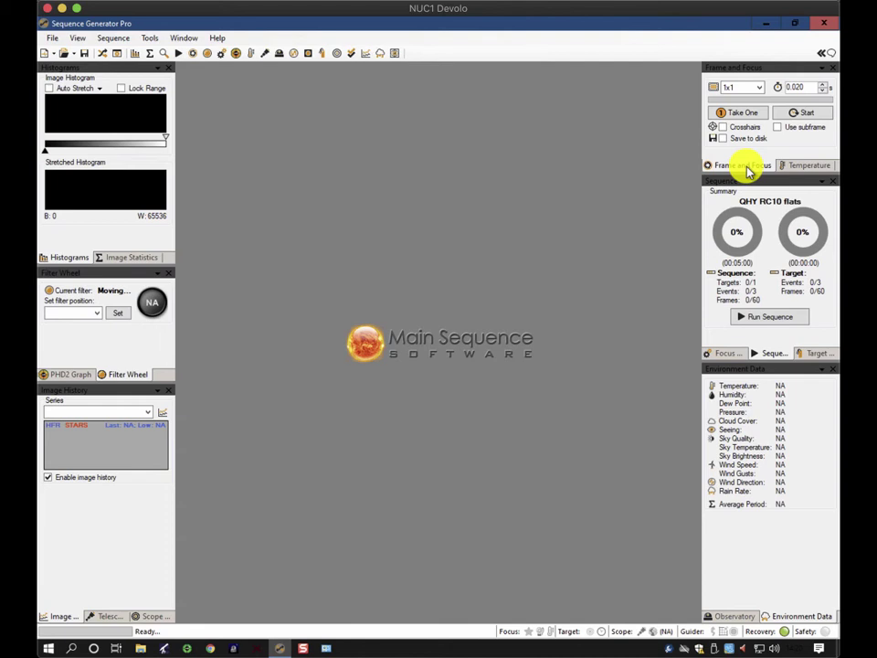
Set the Frame and Focus exposure to 1 second, leaving the filter on UVIR.
left_click_drag(805, 86, 774, 86)
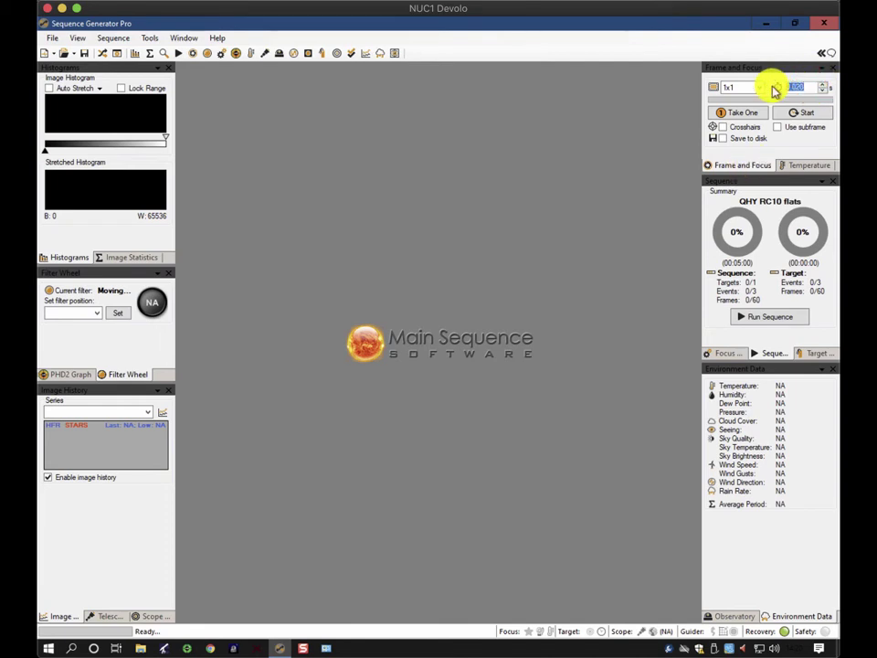
type("1")
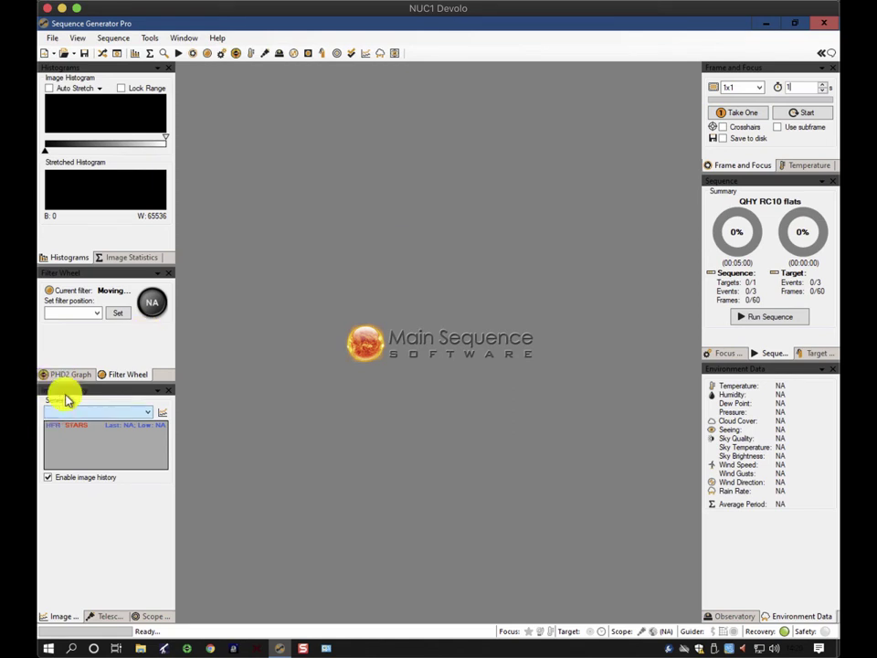
left_click(91, 313)
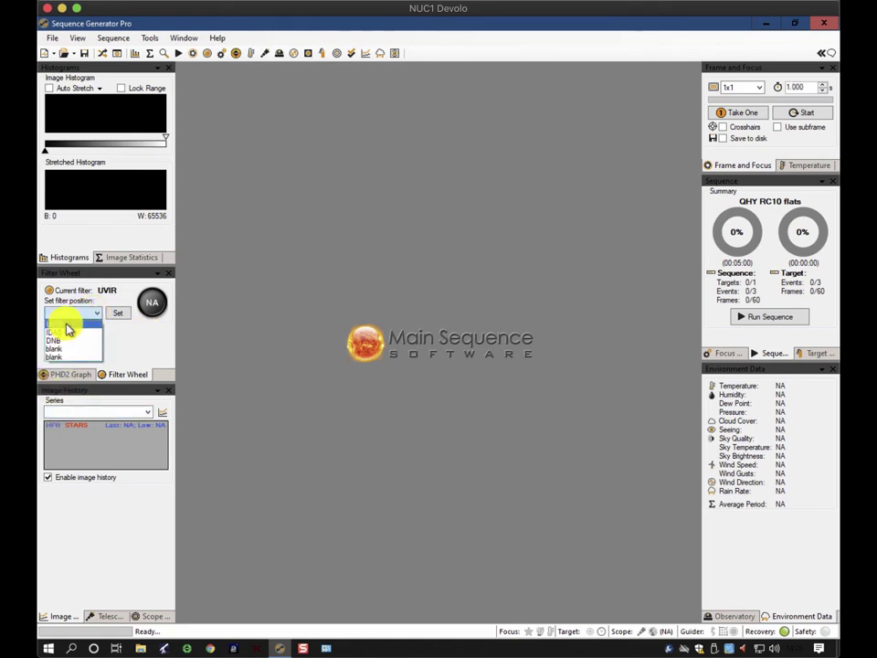
left_click(122, 317)
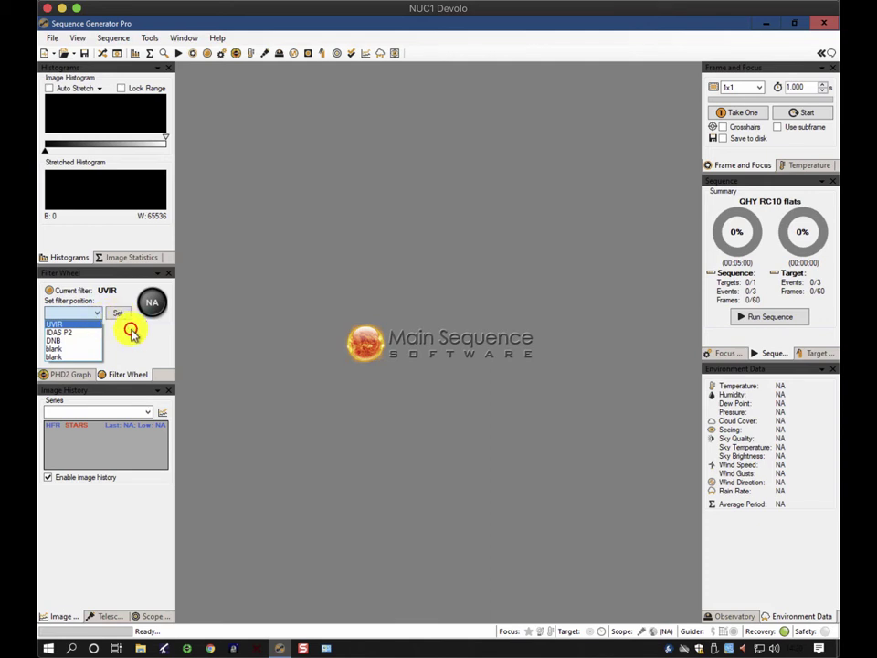
left_click(734, 110)
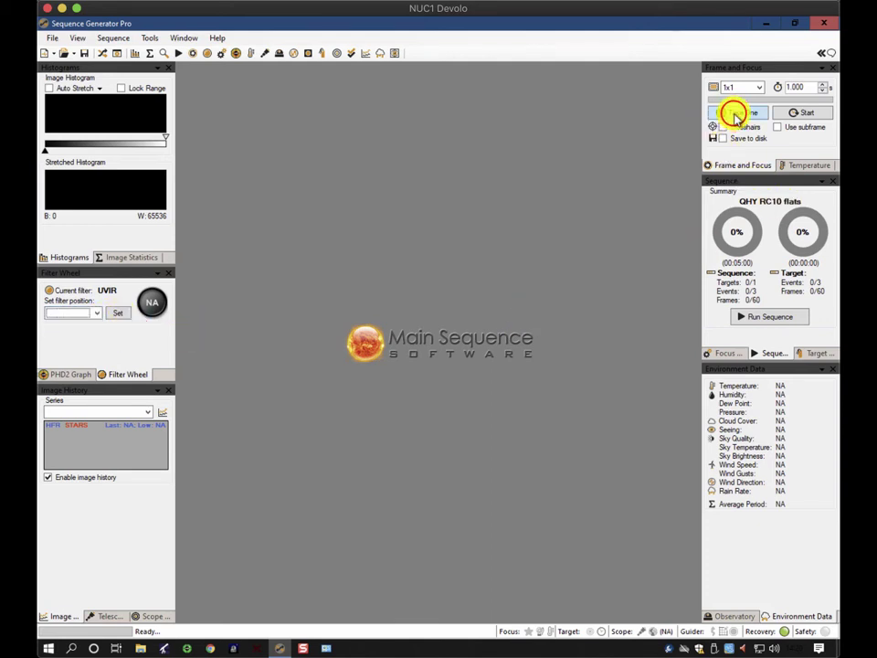
Take a test frame, then a 1.5-second test flat through the UVIR filter.
left_click(731, 111)
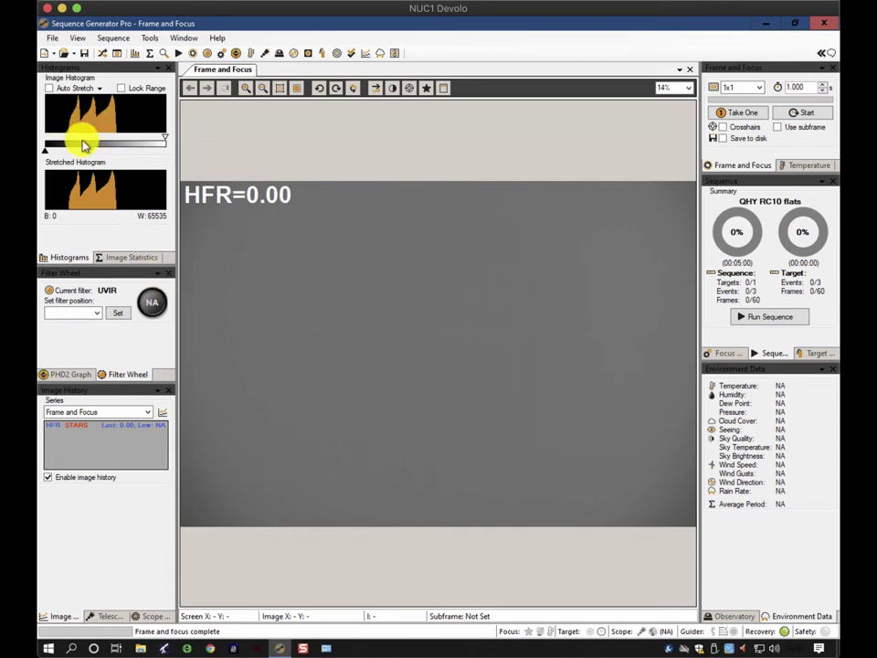
left_click(810, 88)
type("1.5")
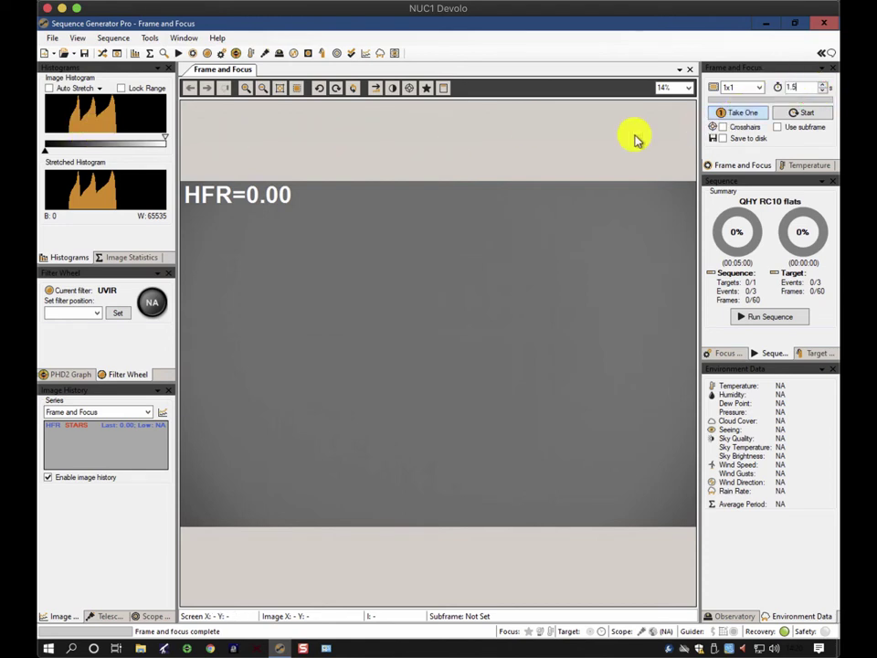
left_click(752, 113)
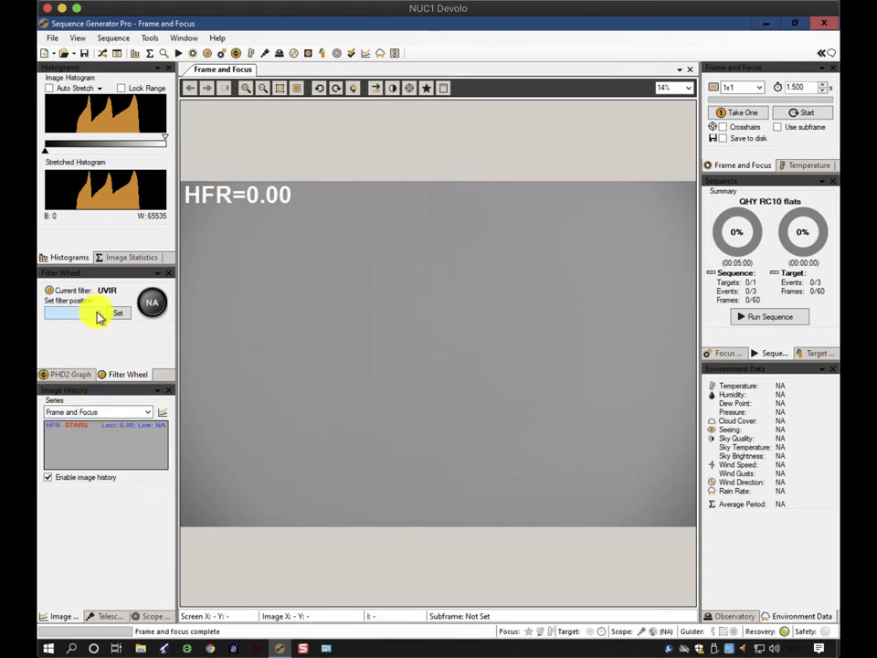
Move the filter wheel to IDAS P2 and take a test frame through it.
left_click(95, 314)
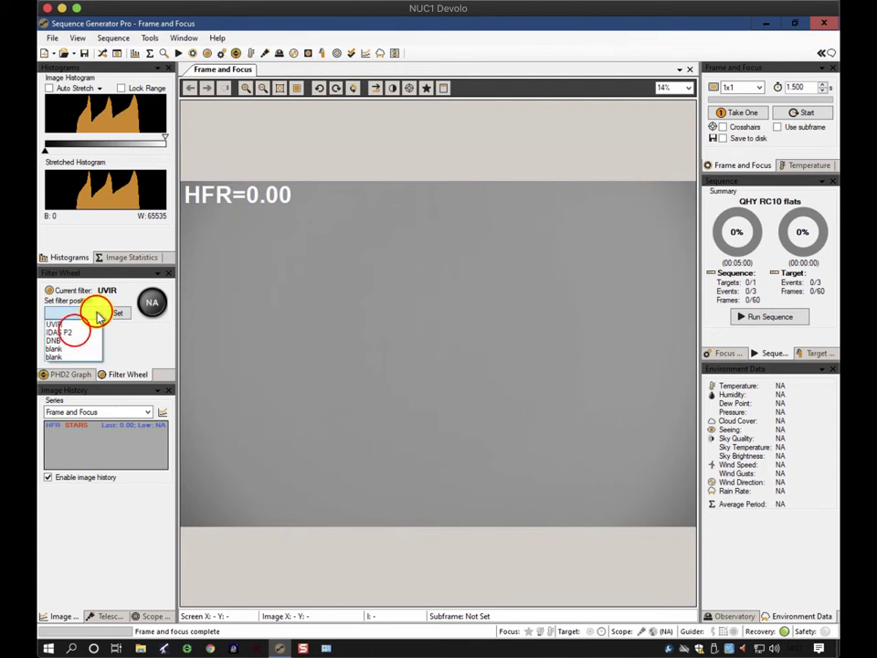
left_click(78, 334)
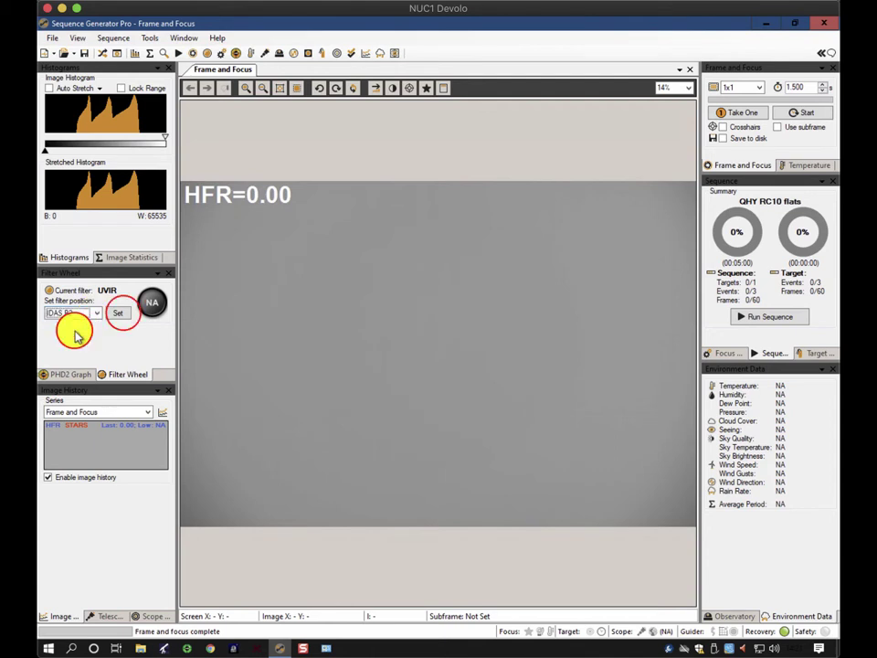
left_click(120, 313)
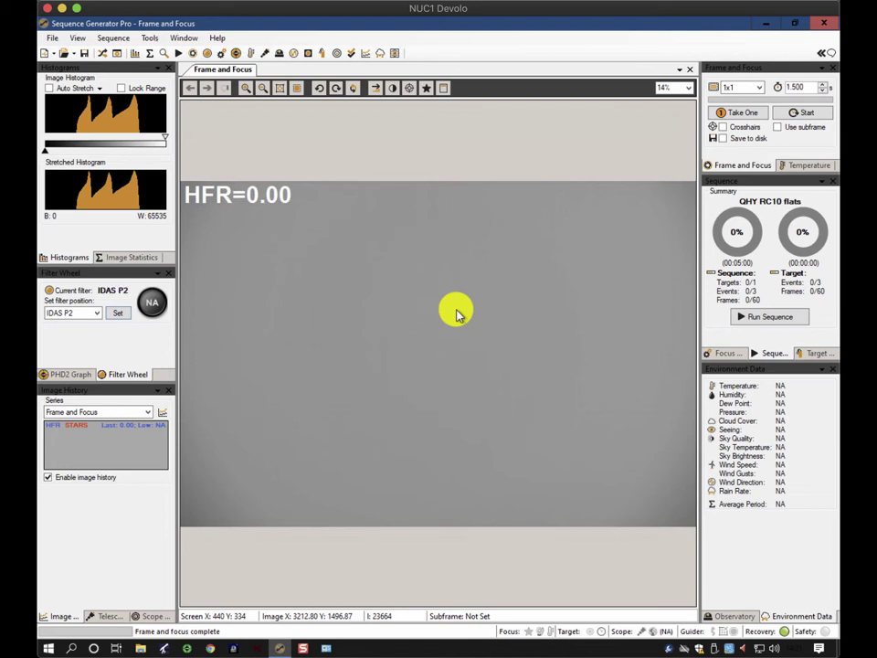
left_click(736, 114)
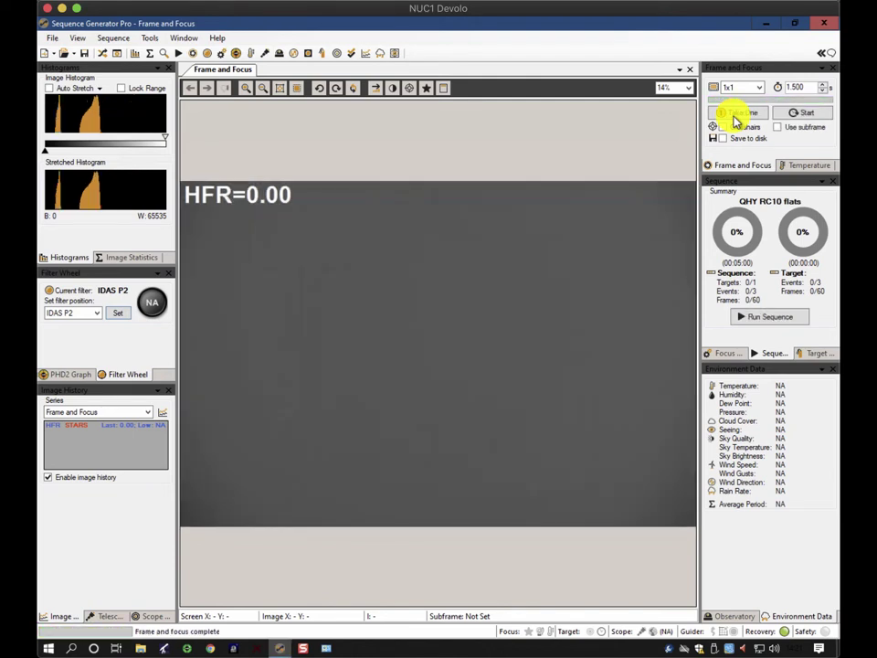
Take IDAS P2 test flats at 3 seconds and then 2.5 seconds.
double_click(788, 87)
type("3")
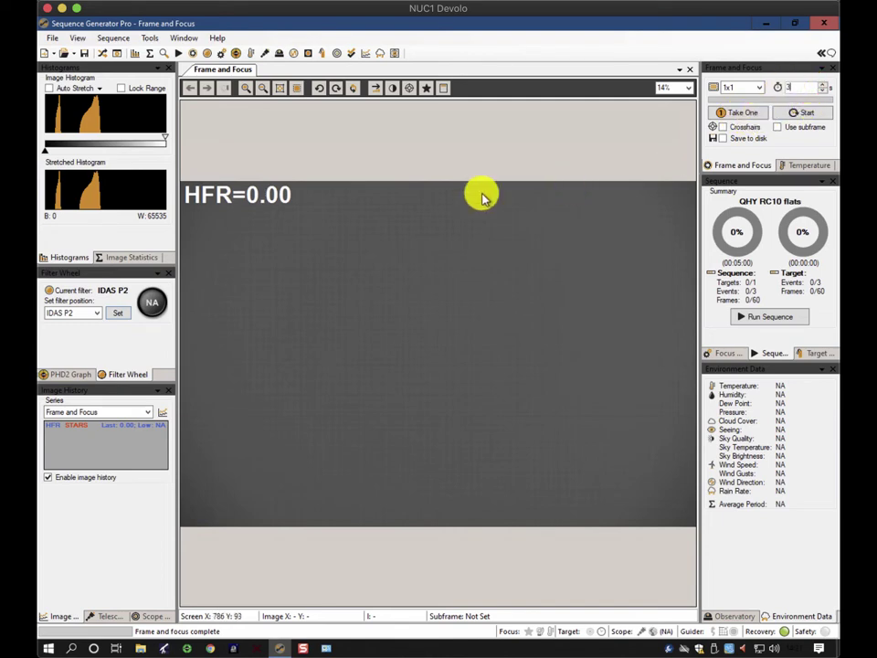
left_click(745, 113)
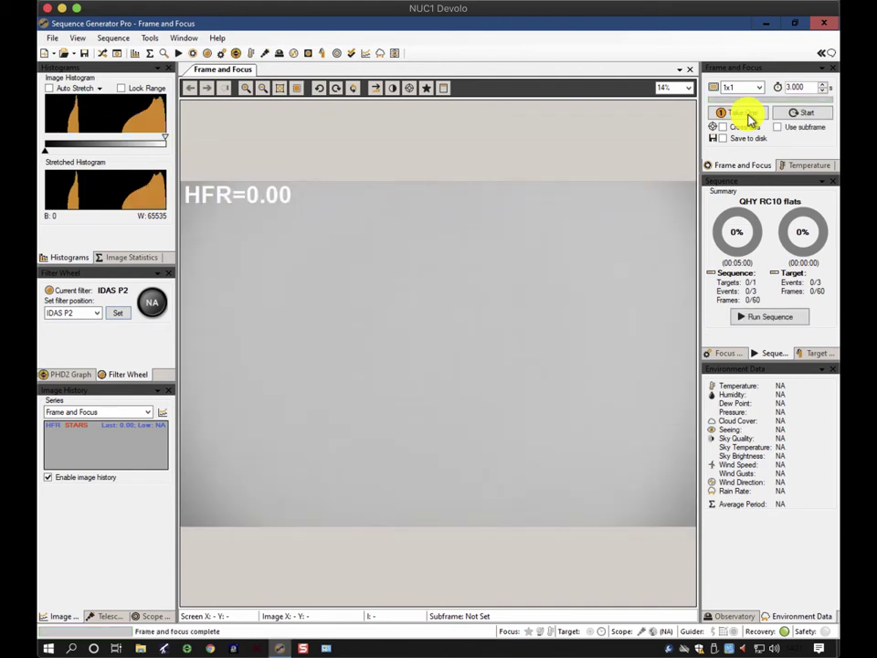
double_click(791, 86)
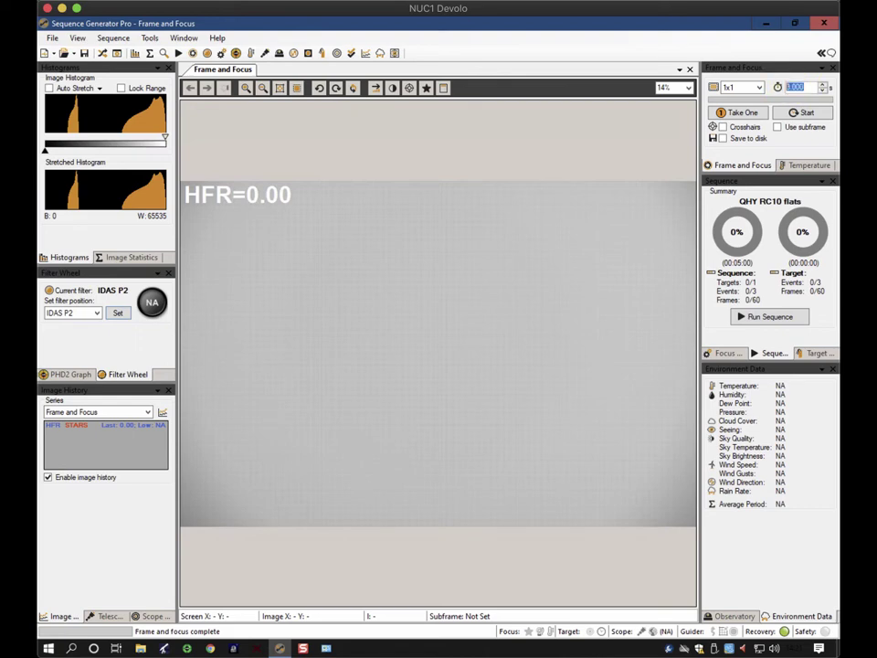
type("2.5")
left_click(742, 113)
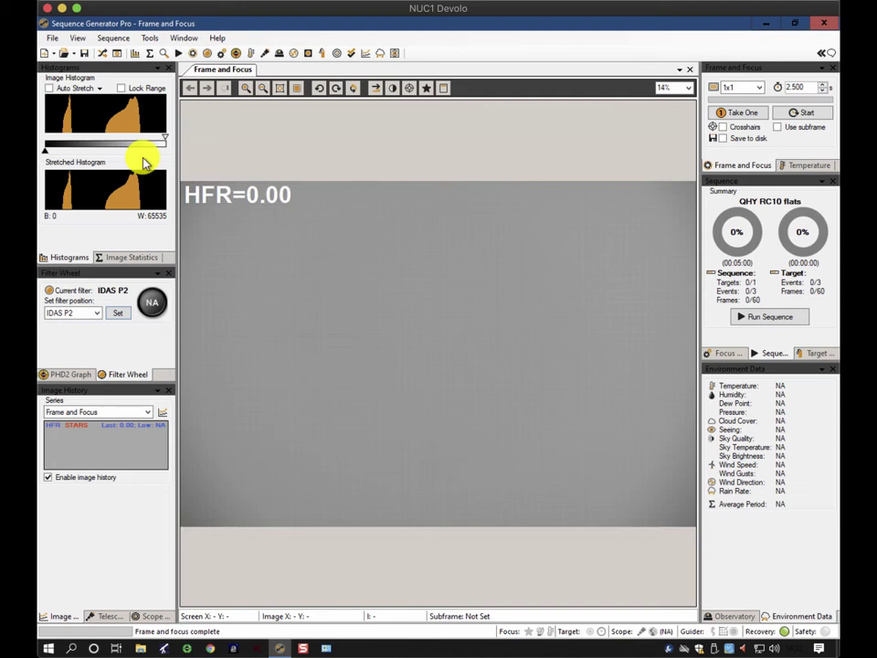
Move the filter wheel to the DNB filter.
left_click(95, 313)
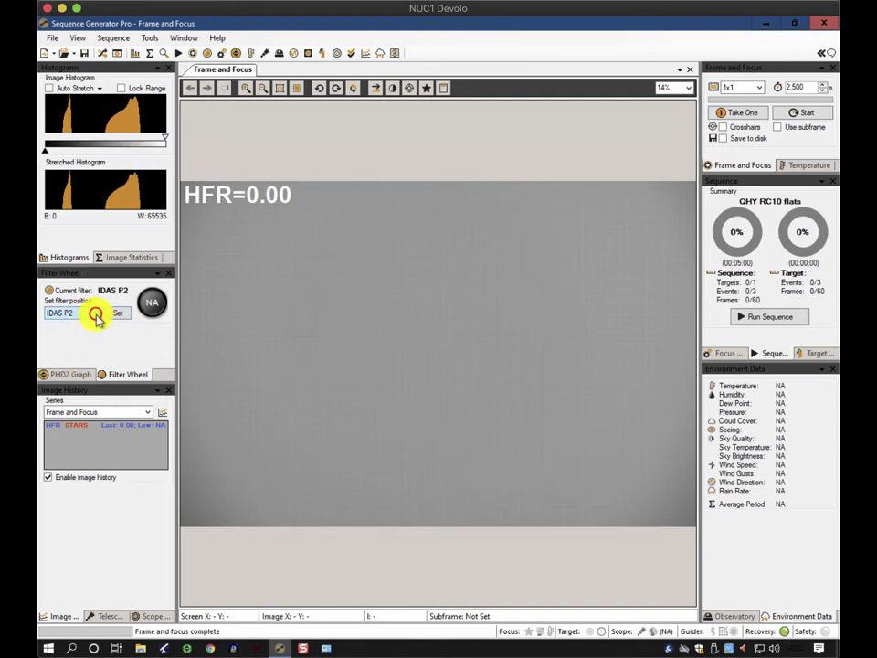
left_click(63, 341)
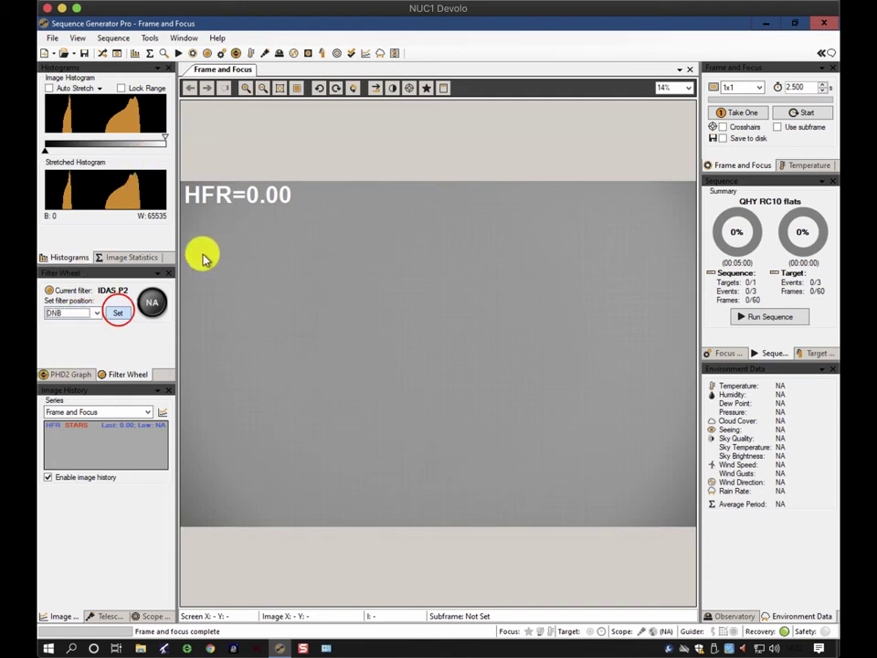
left_click(118, 313)
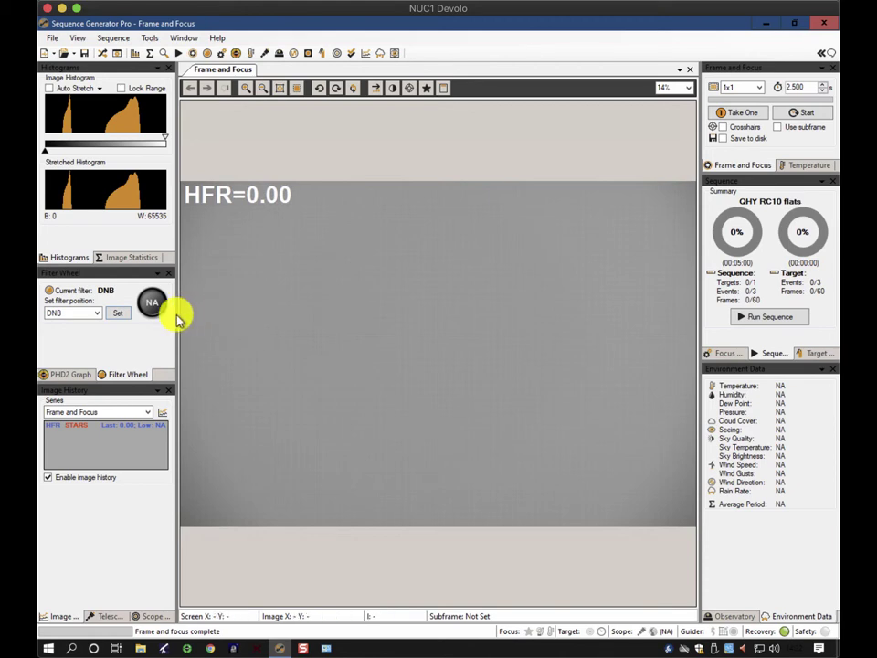
left_click(48, 315)
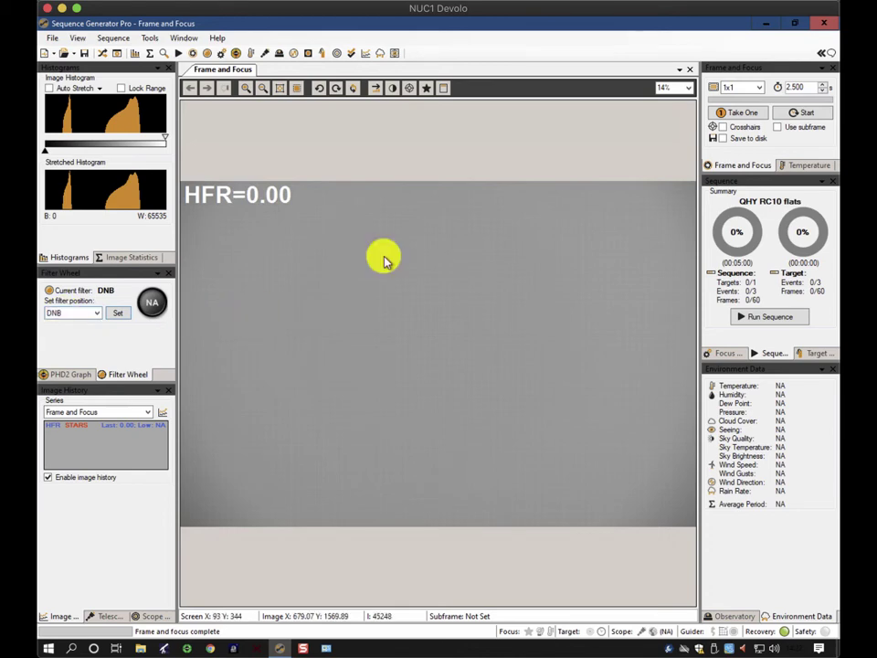
Take an 8-second test flat through DNB.
left_click(808, 87)
left_click_drag(807, 87, 780, 89)
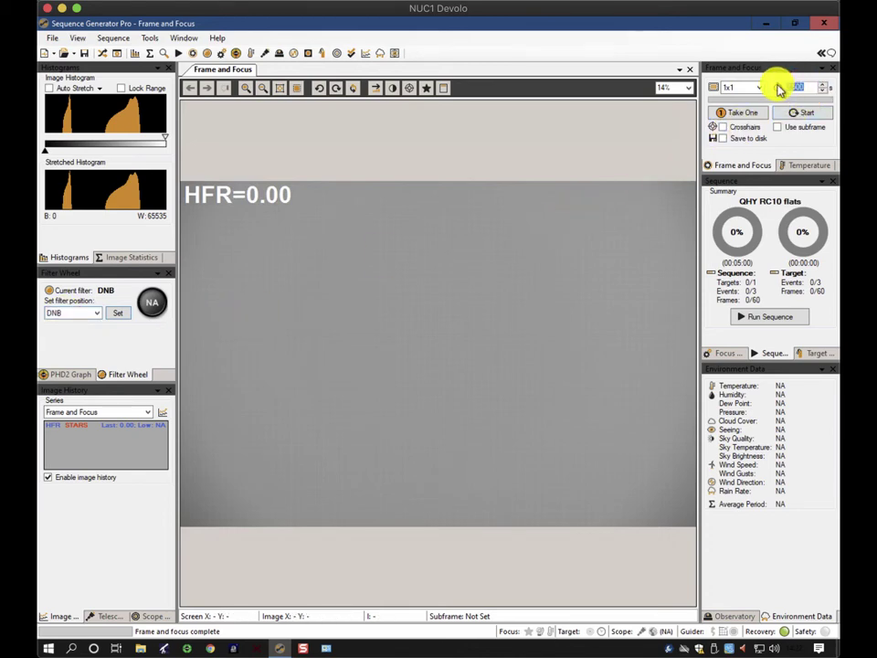
type("8")
left_click(745, 113)
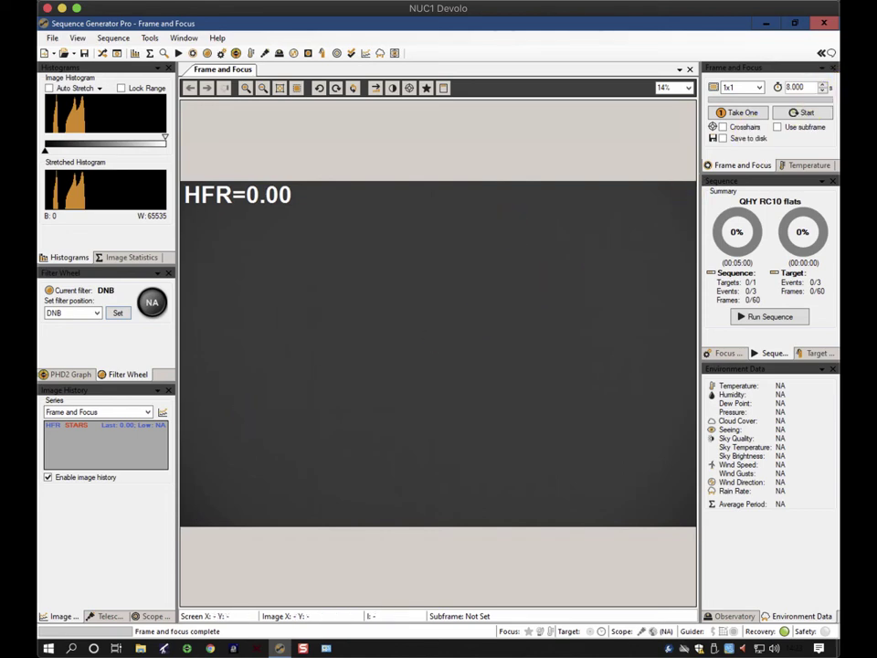
In the QHY RC10 flats sequence, set UVIR exposure to 1.5 s and IDAS to 2.5 s.
left_click(103, 53)
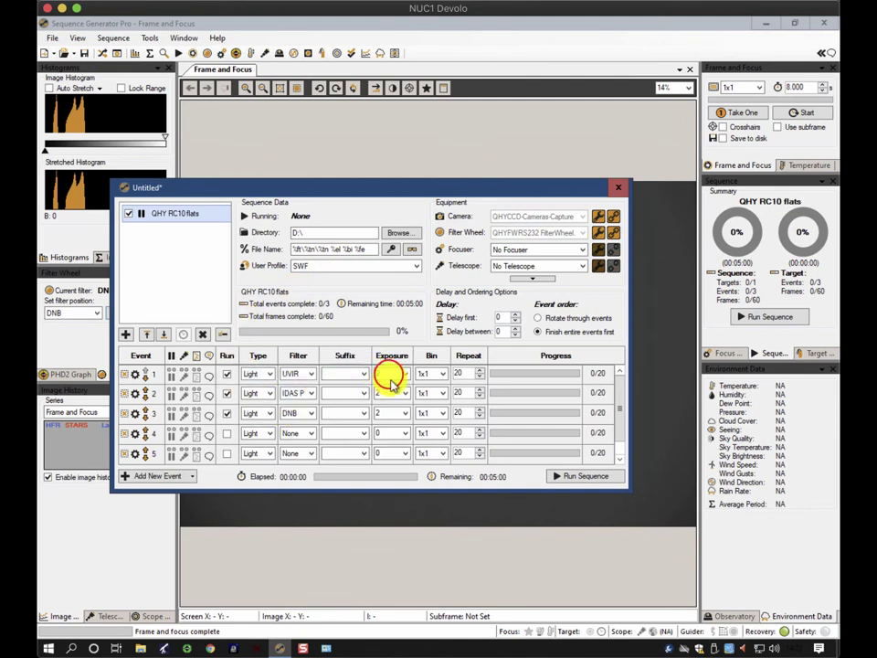
left_click(388, 375)
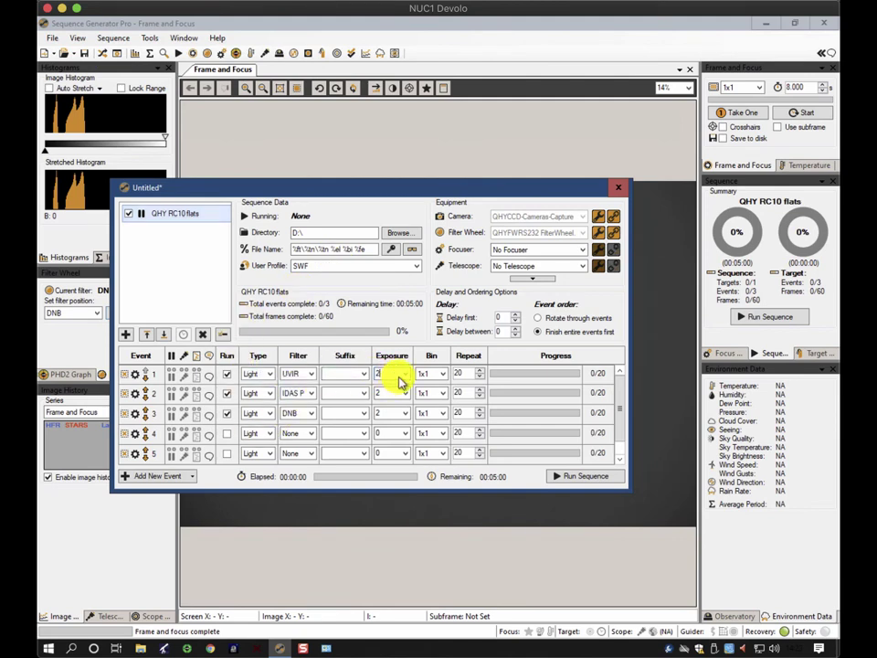
type("1.5")
left_click(382, 386)
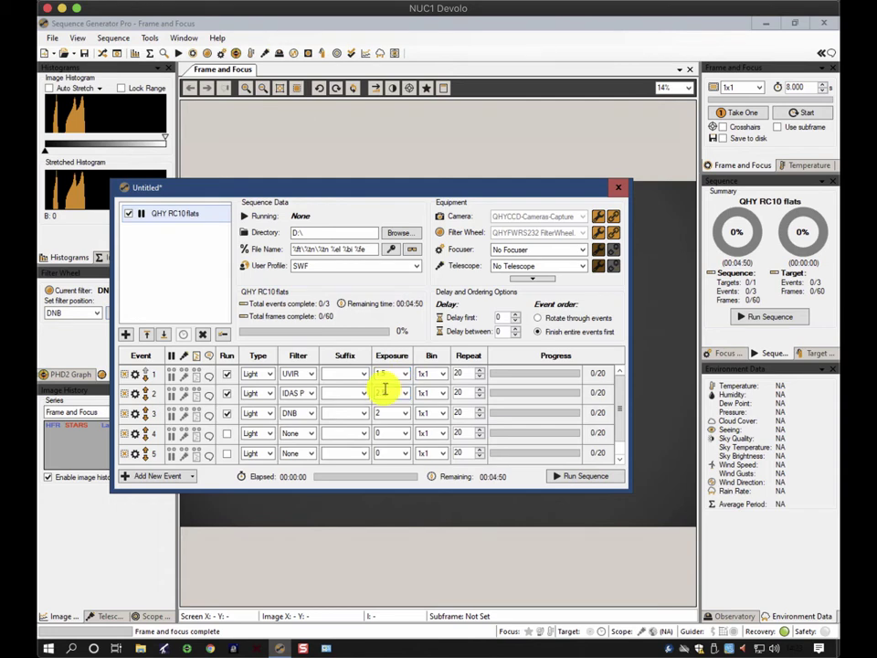
left_click(196, 417)
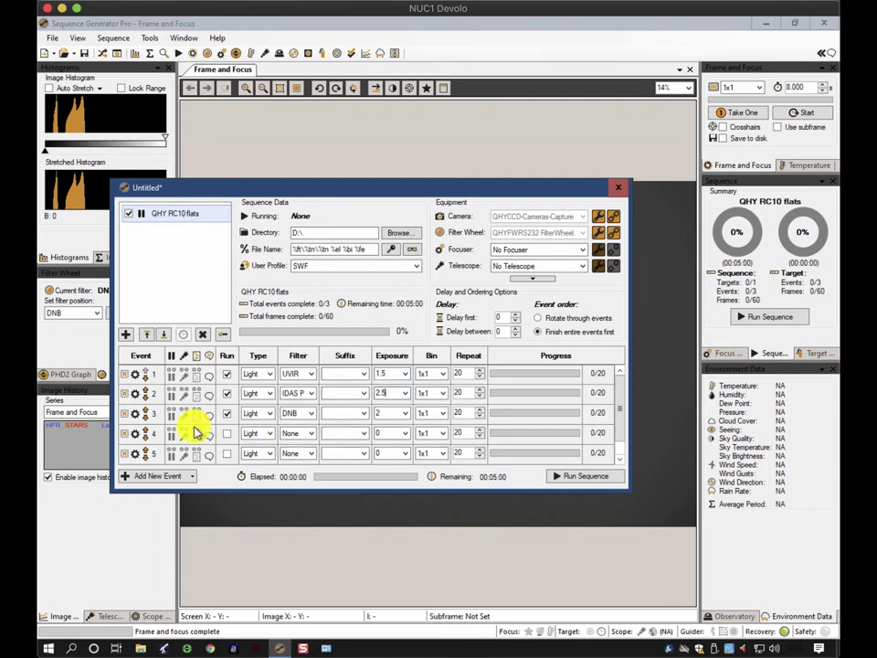
Make the DNB event pause first with the message 'remove ND filter'.
right_click(136, 417)
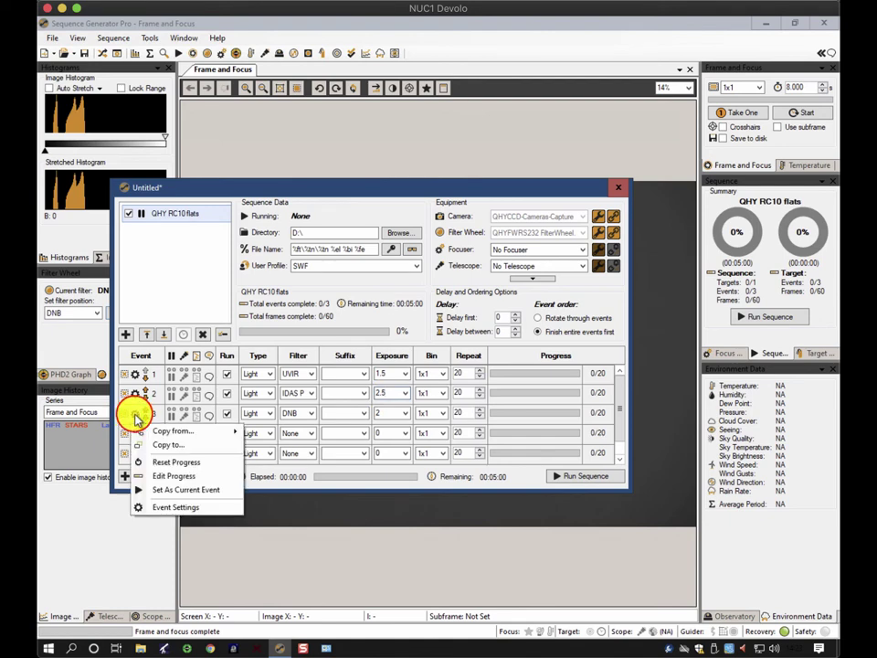
left_click(175, 507)
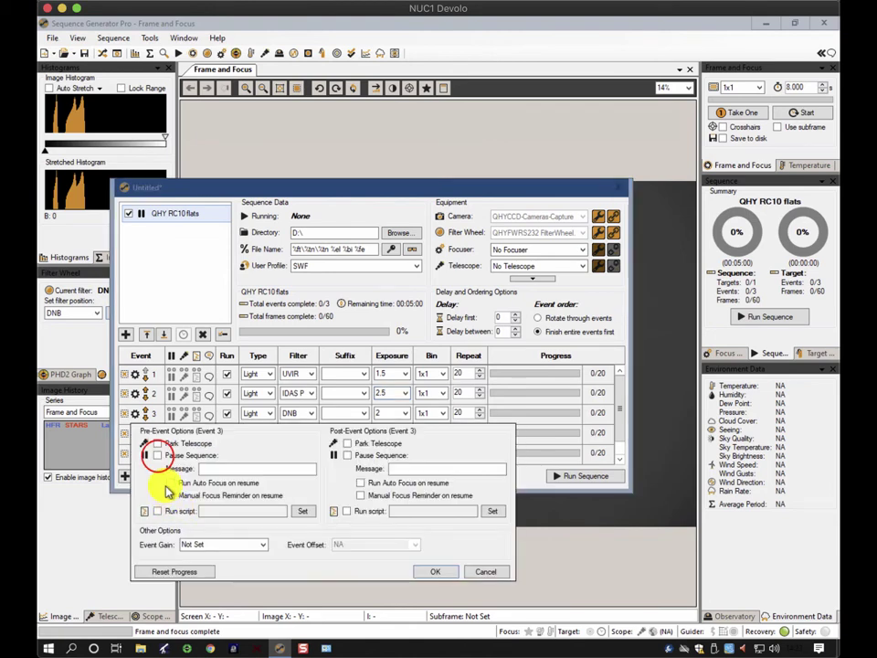
left_click(157, 455)
left_click(213, 470)
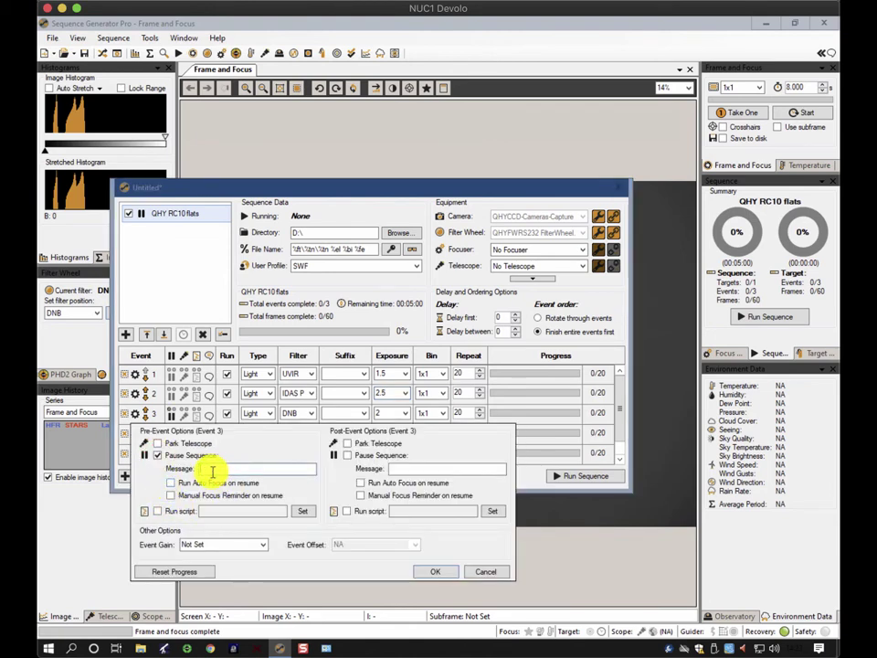
type("remove ND filter")
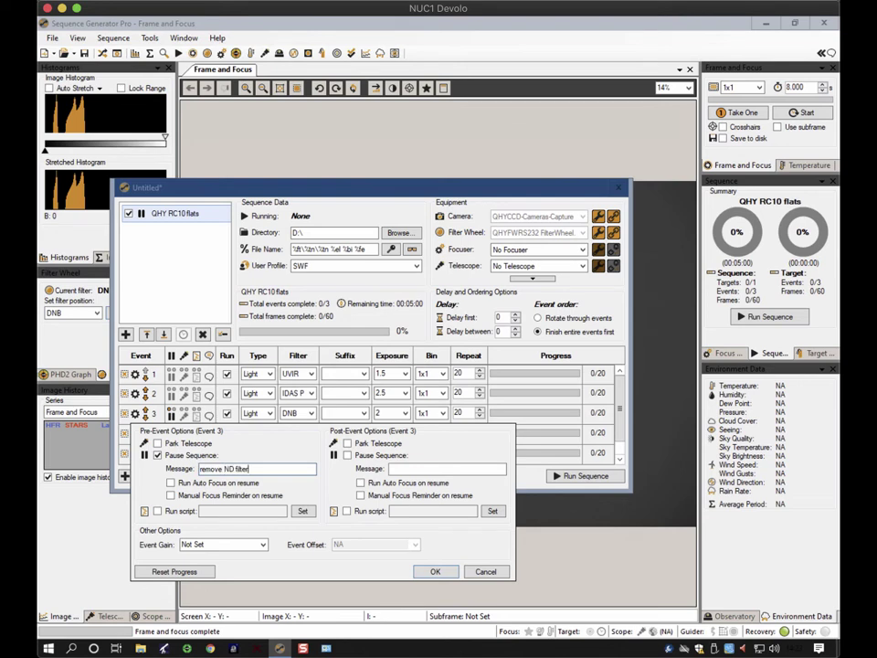
left_click(435, 572)
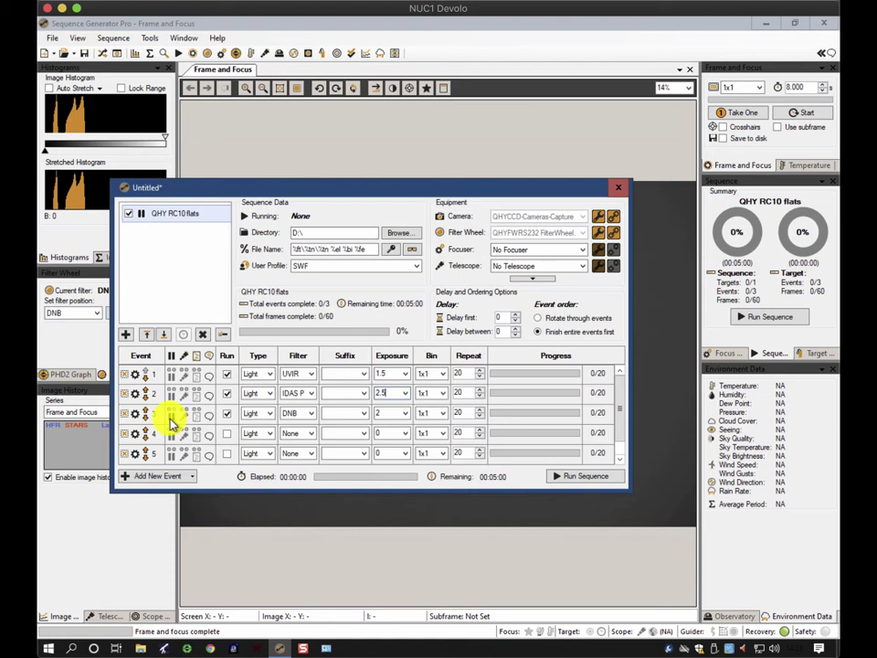
Move the sequence window aside and close it.
left_click(297, 435)
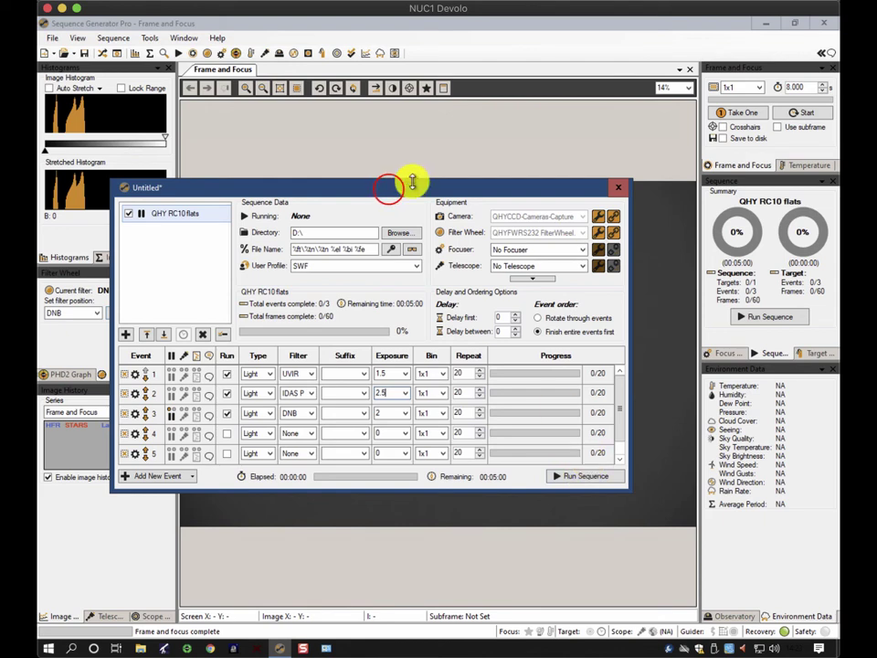
left_click_drag(389, 190, 528, 300)
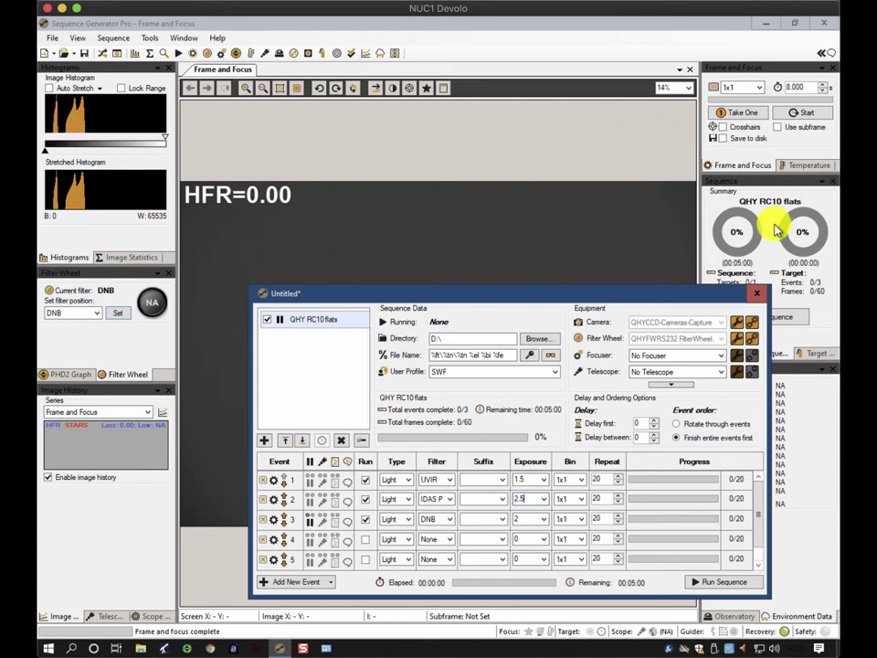
left_click(755, 297)
Take a 16-second test flat through the DNB filter.
left_click(807, 84)
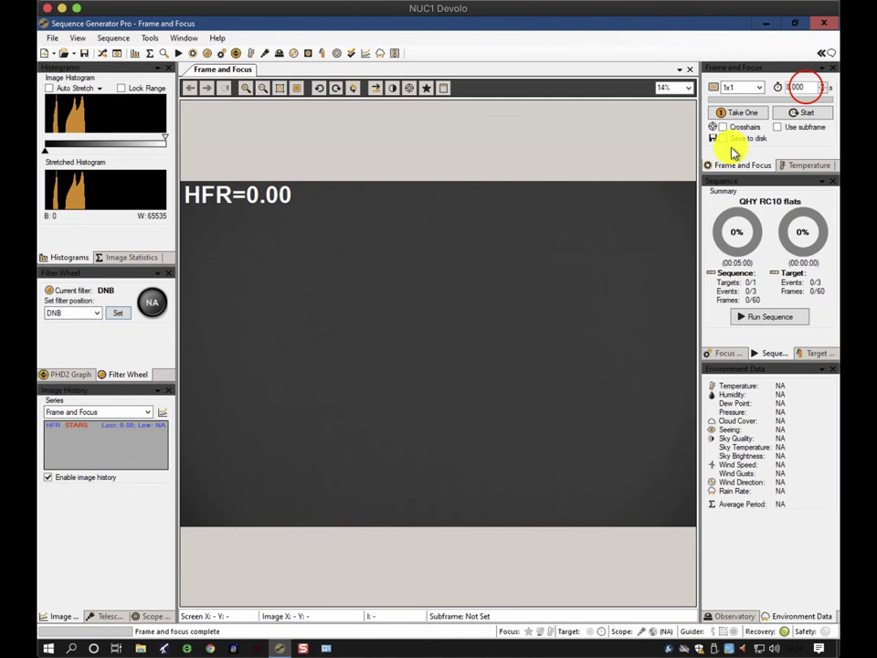
type("15")
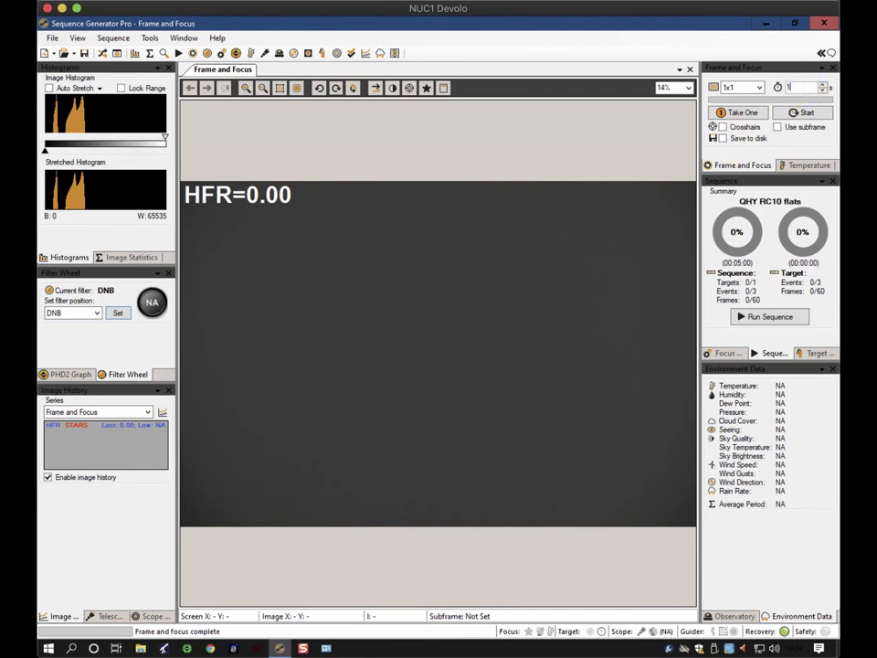
left_click(735, 114)
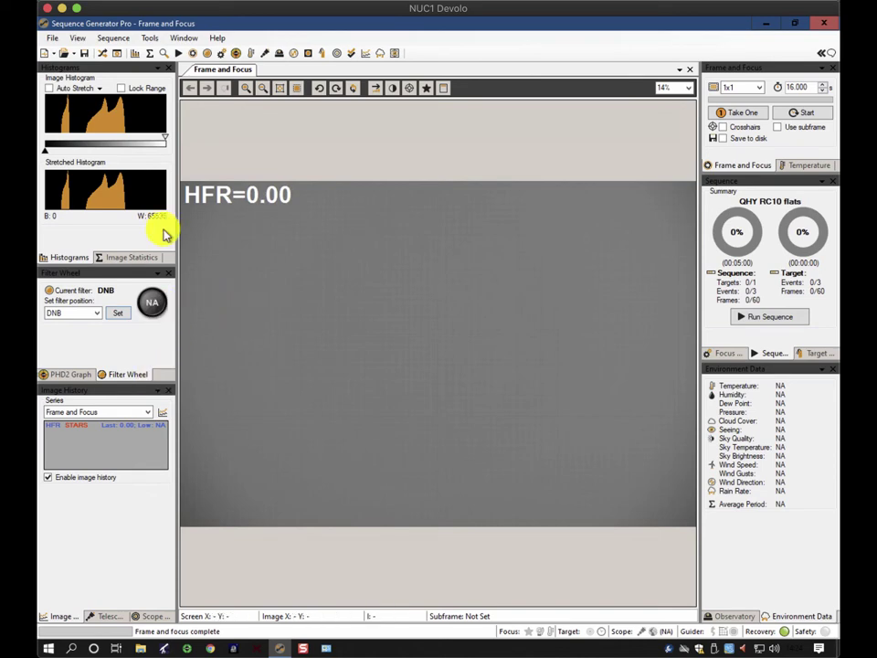
Reopen the sequence editor and set event 3 (DNB) exposure to 8 seconds.
left_click(97, 52)
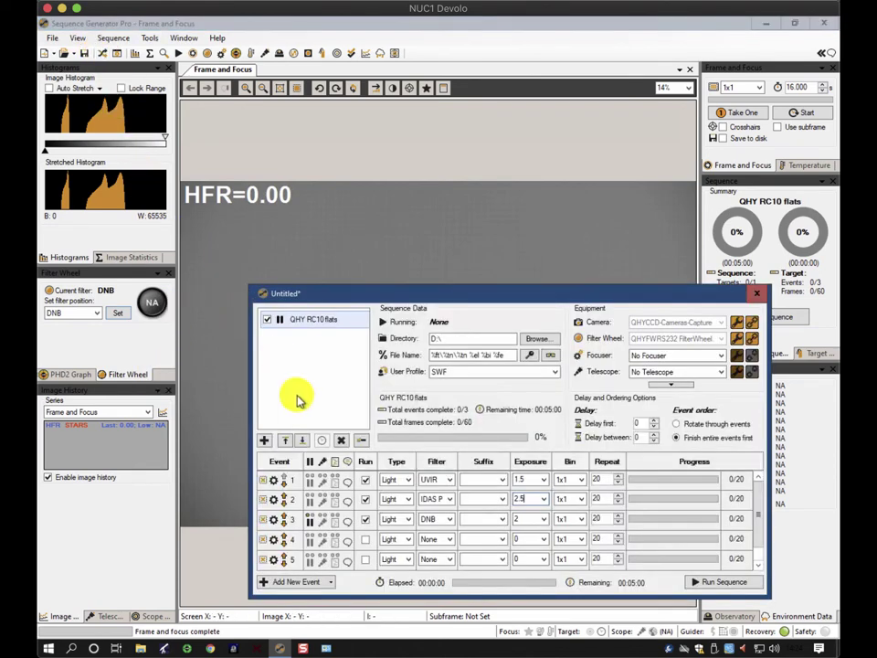
left_click(516, 518)
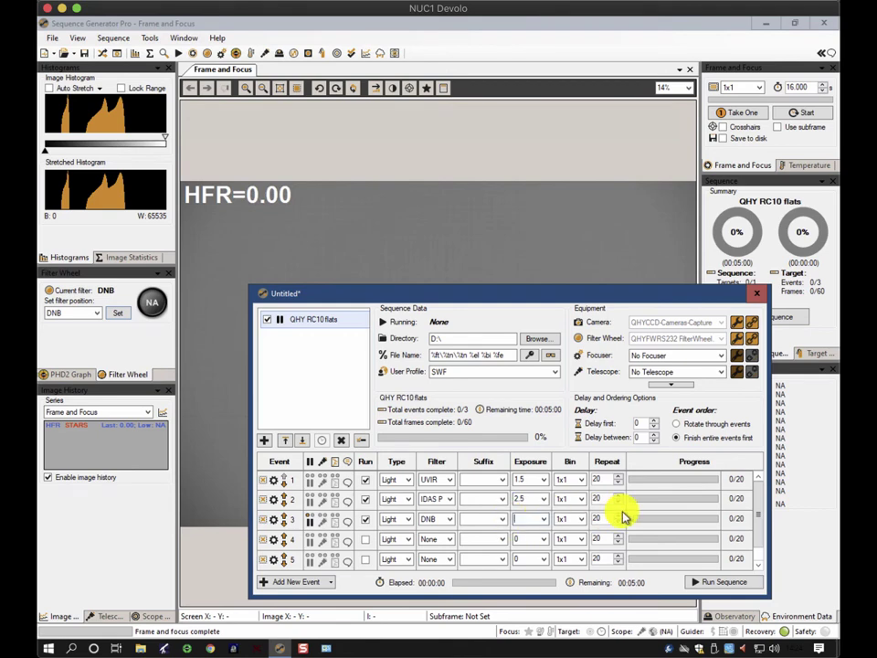
type("8")
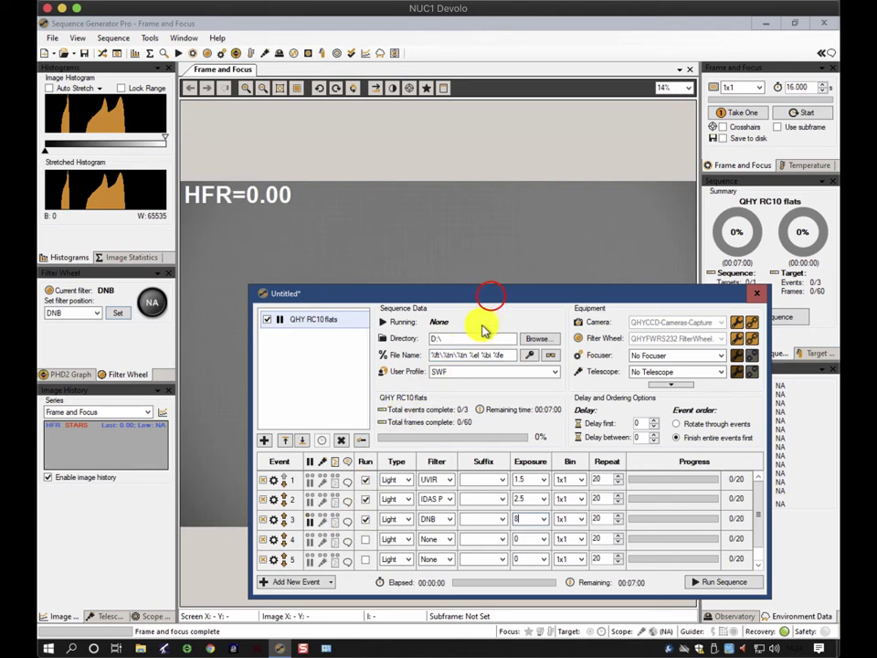
left_click_drag(490, 294, 404, 243)
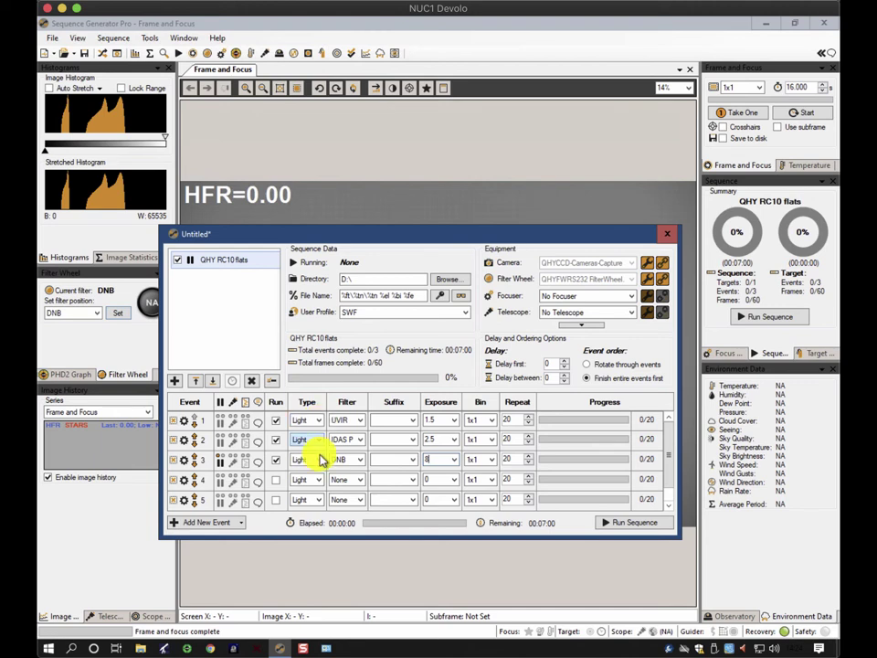
Change the UVIR, IDAS and DNB events' frame type from Light to Flat.
left_click(316, 421)
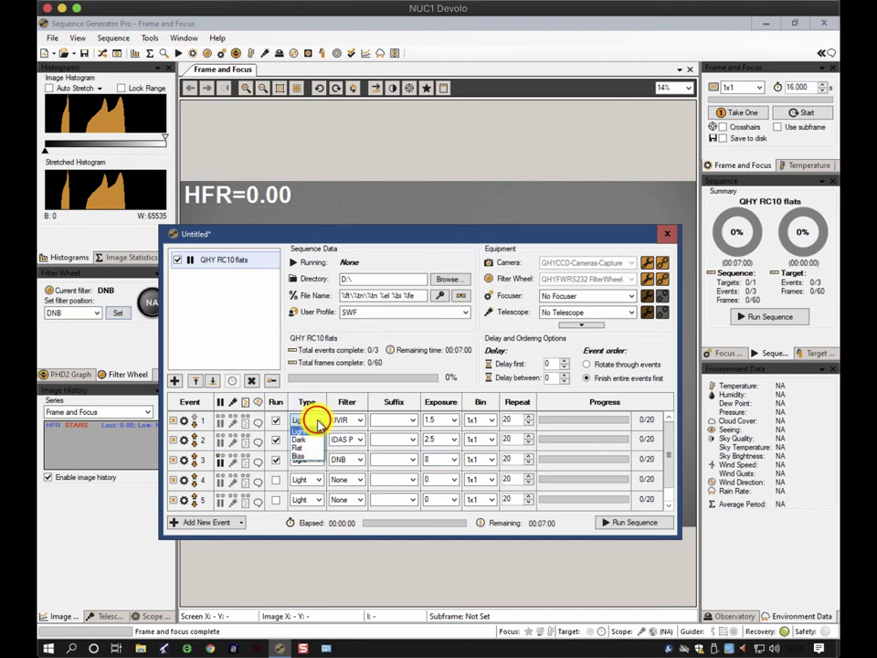
left_click(300, 454)
left_click(313, 439)
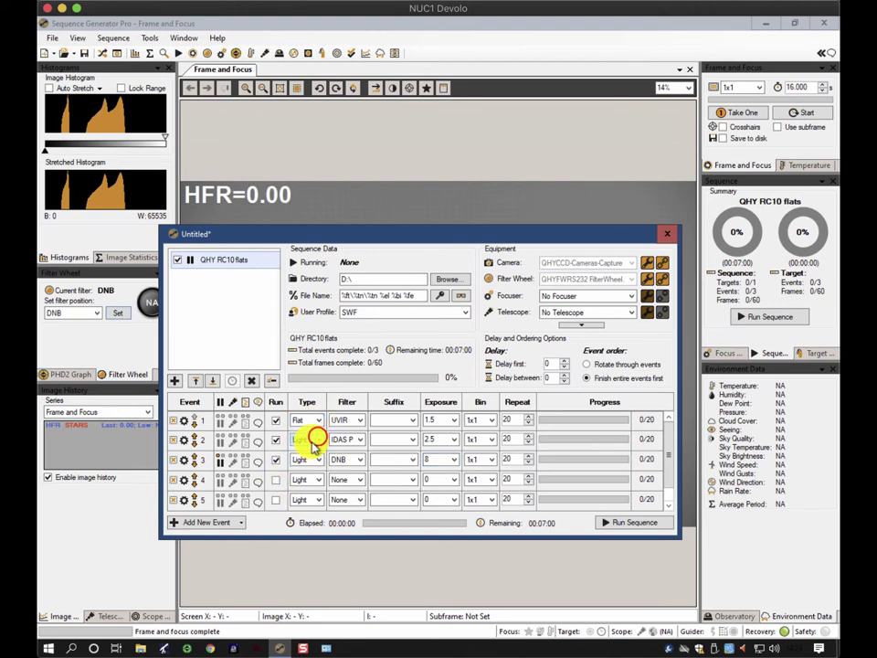
left_click(310, 462)
left_click(319, 460)
left_click(307, 483)
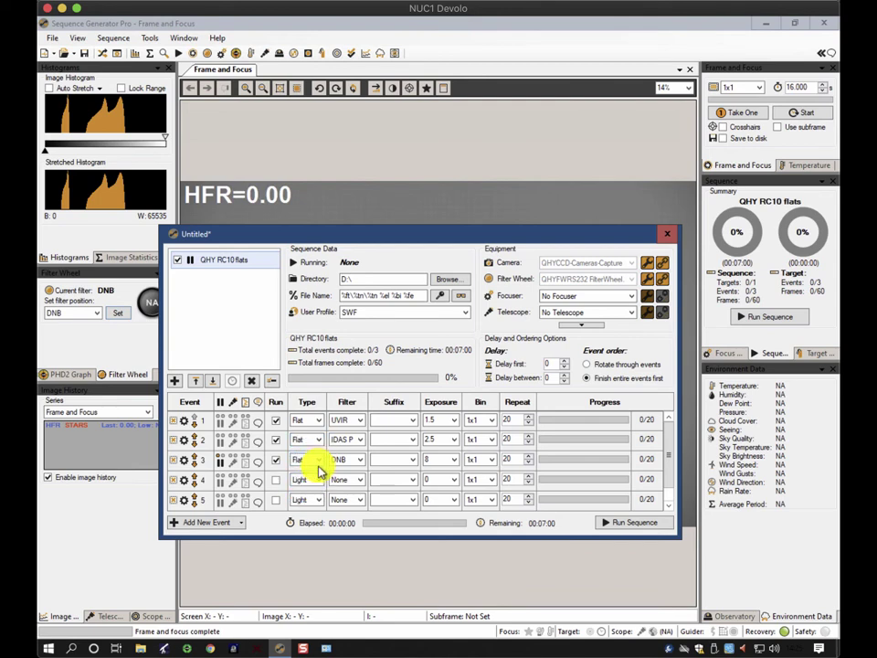
left_click(316, 478)
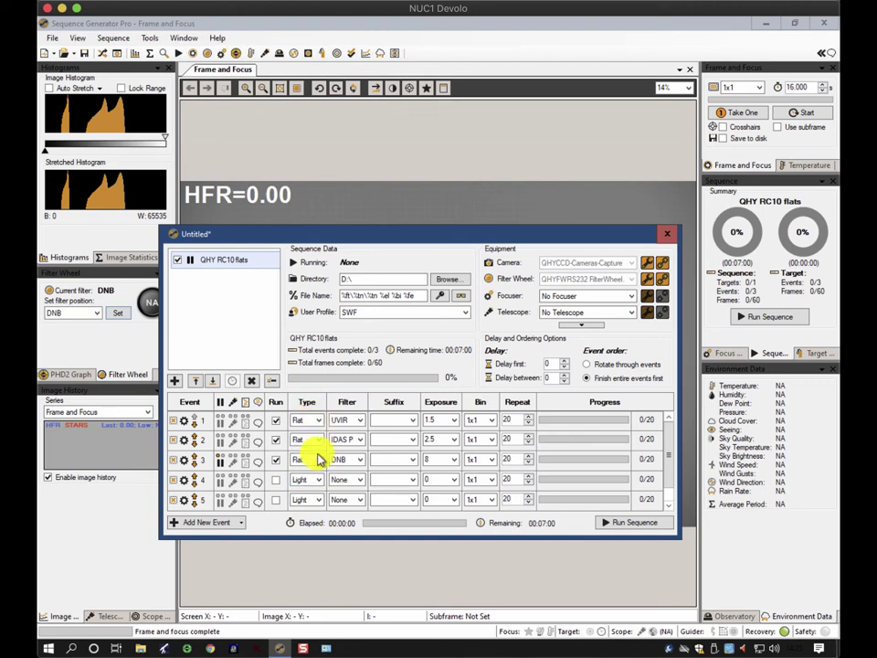
left_click(318, 460)
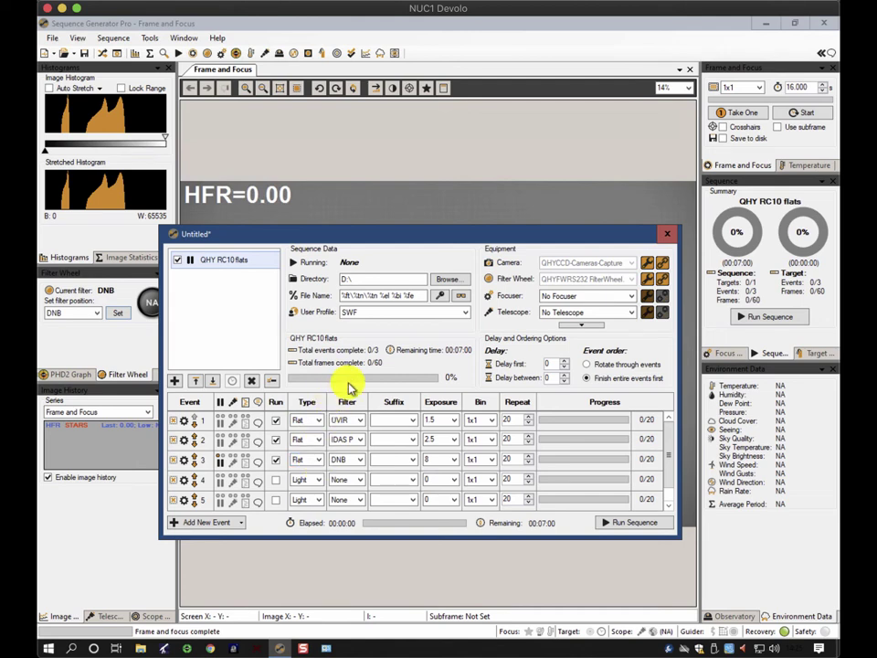
left_click(459, 298)
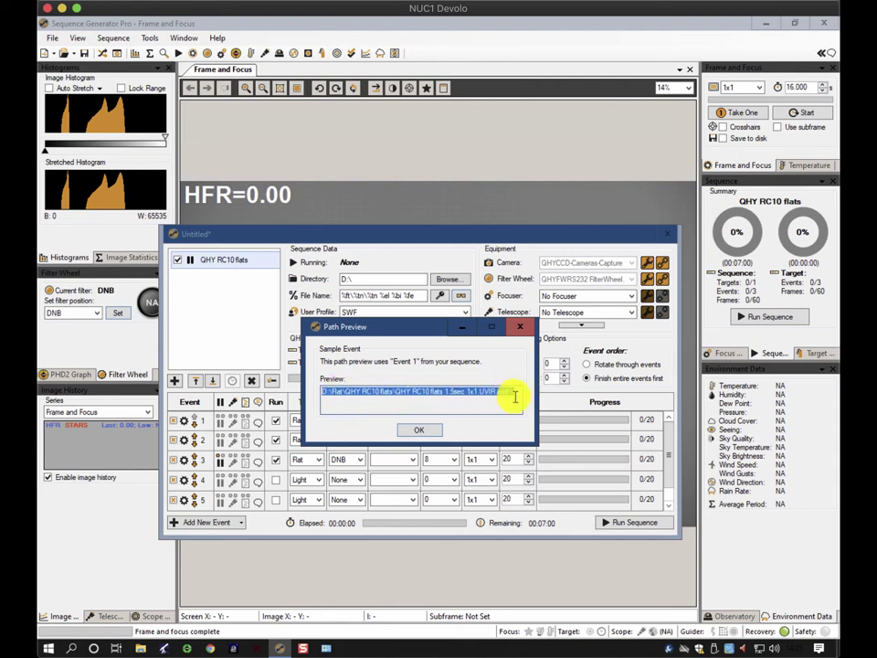
left_click(521, 326)
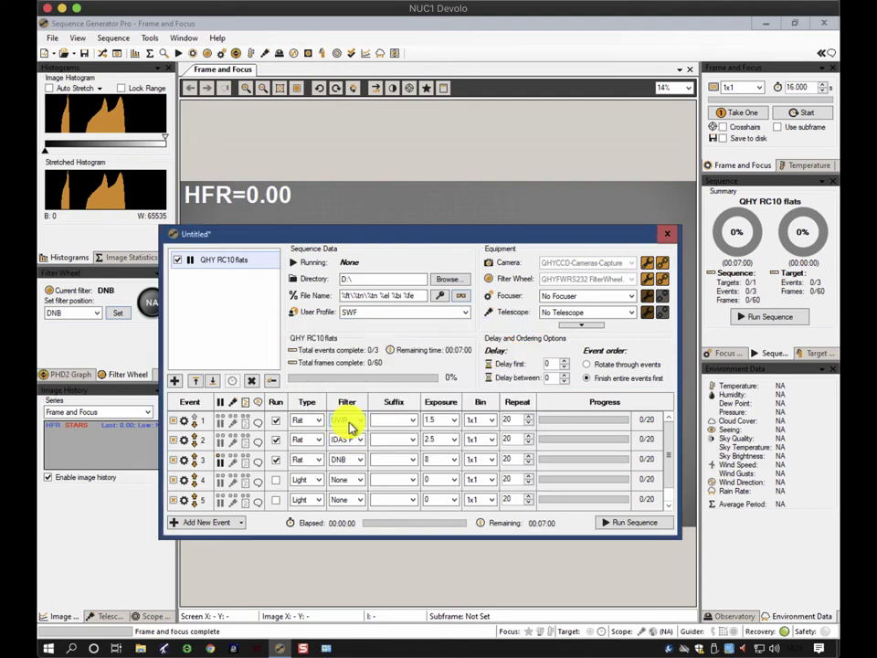
left_click(311, 420)
left_click(311, 420)
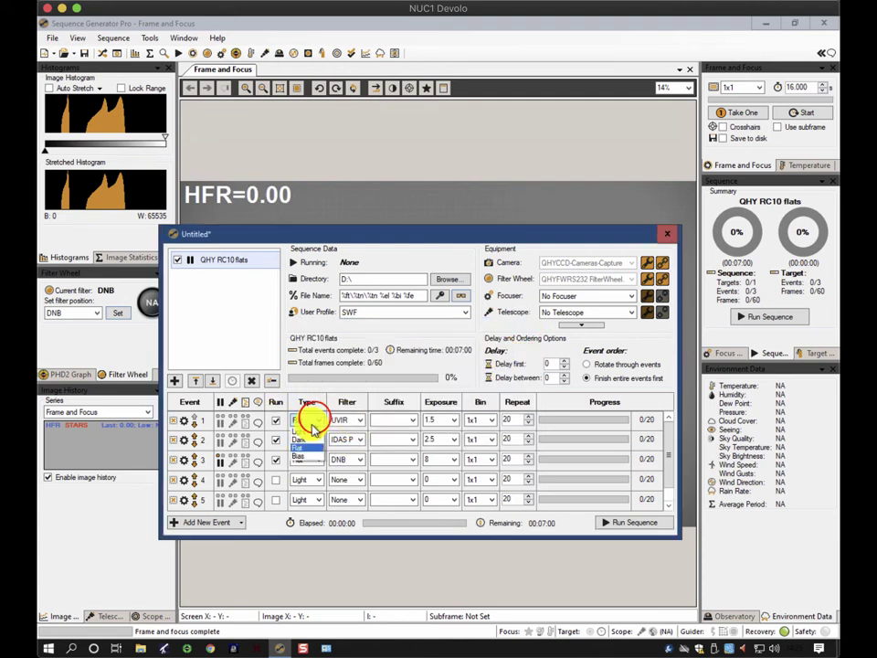
left_click(297, 435)
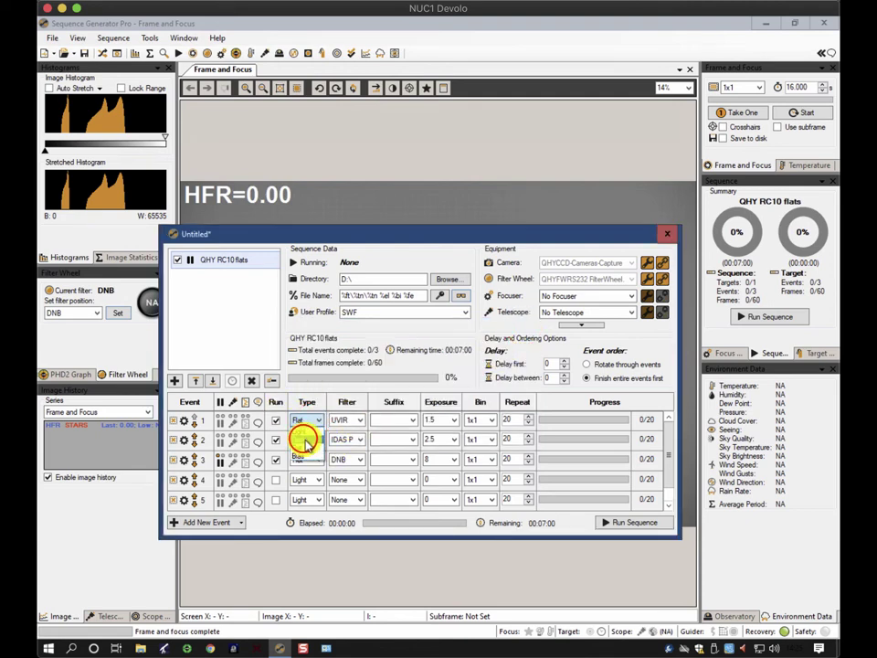
left_click(459, 295)
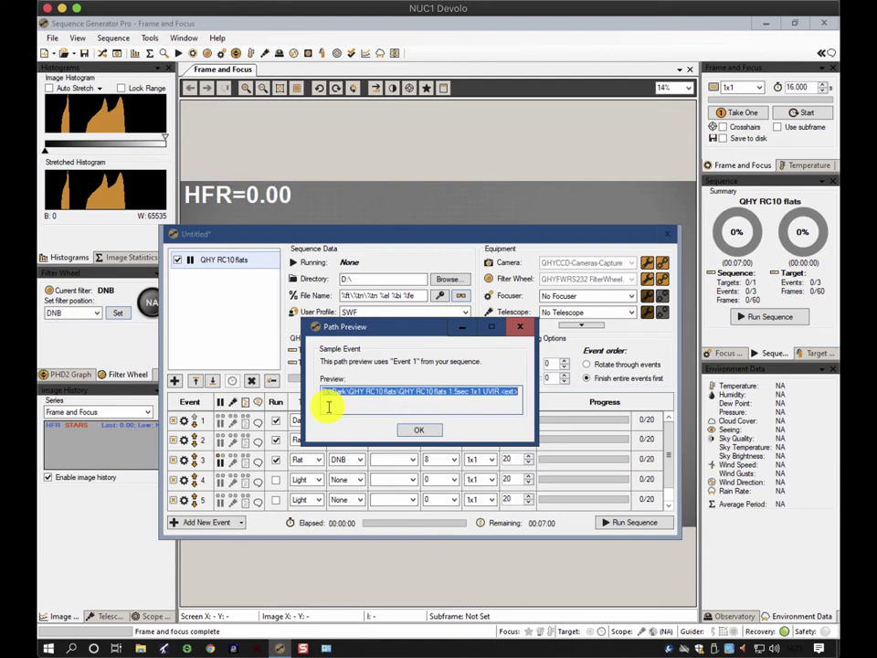
left_click(418, 430)
left_click(318, 419)
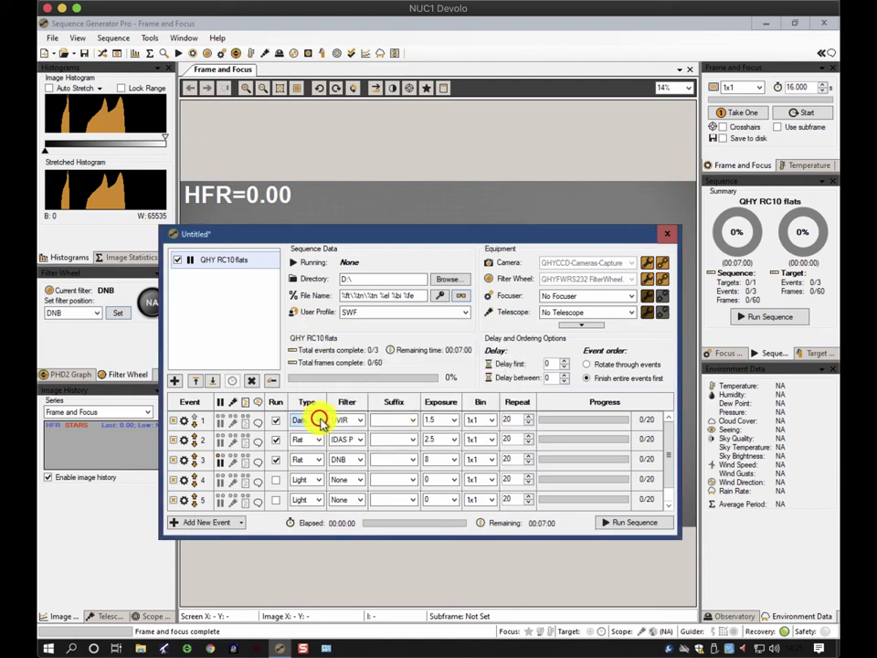
left_click(304, 443)
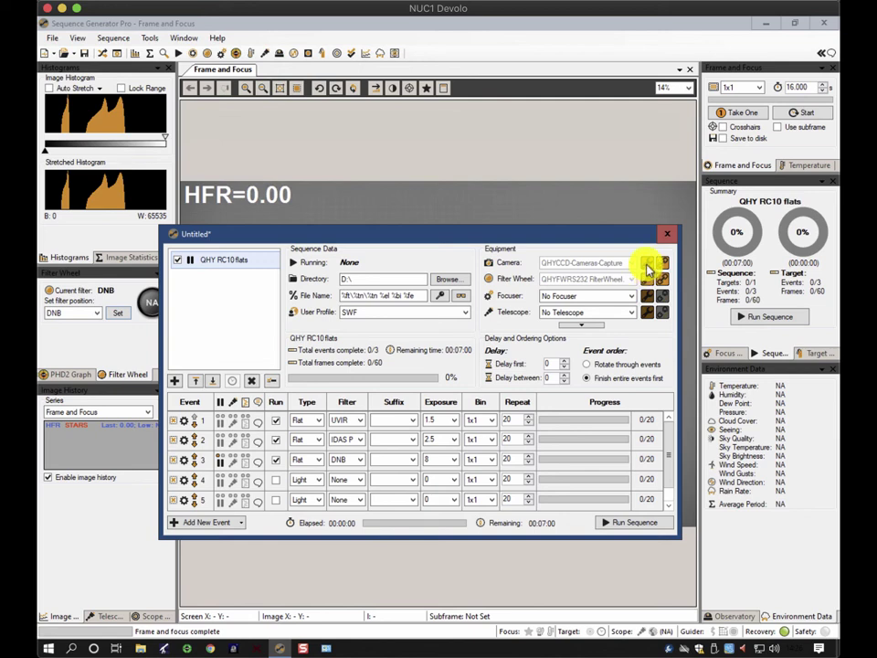
Apply the 'stars' preset in the QHYCCD camera settings, giving gain 0 and offset 50.
left_click(647, 264)
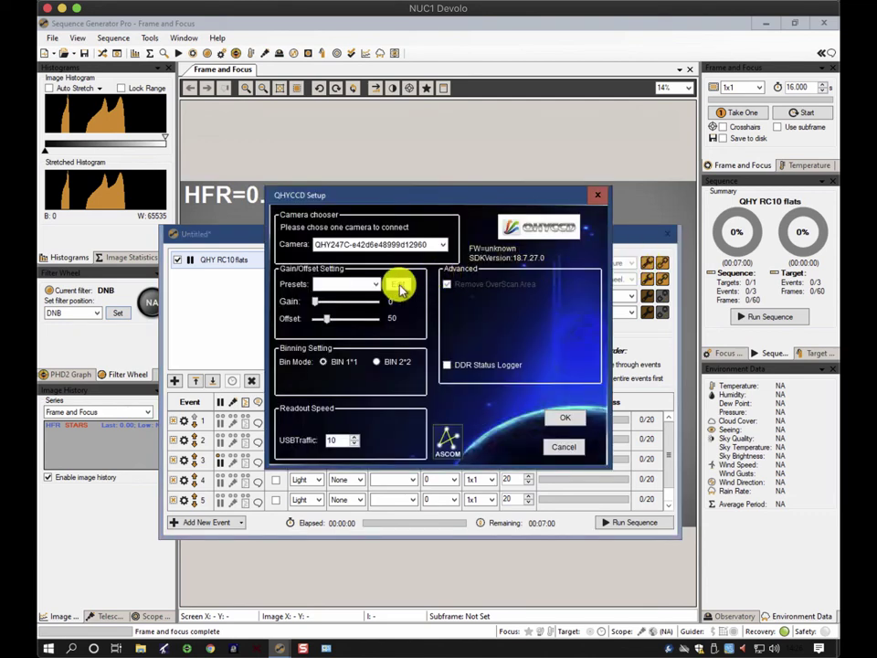
mouse_move(314, 304)
left_mouse_down()
mouse_move(369, 302)
mouse_move(321, 309)
mouse_move(327, 317)
mouse_move(384, 313)
mouse_move(325, 322)
left_mouse_up()
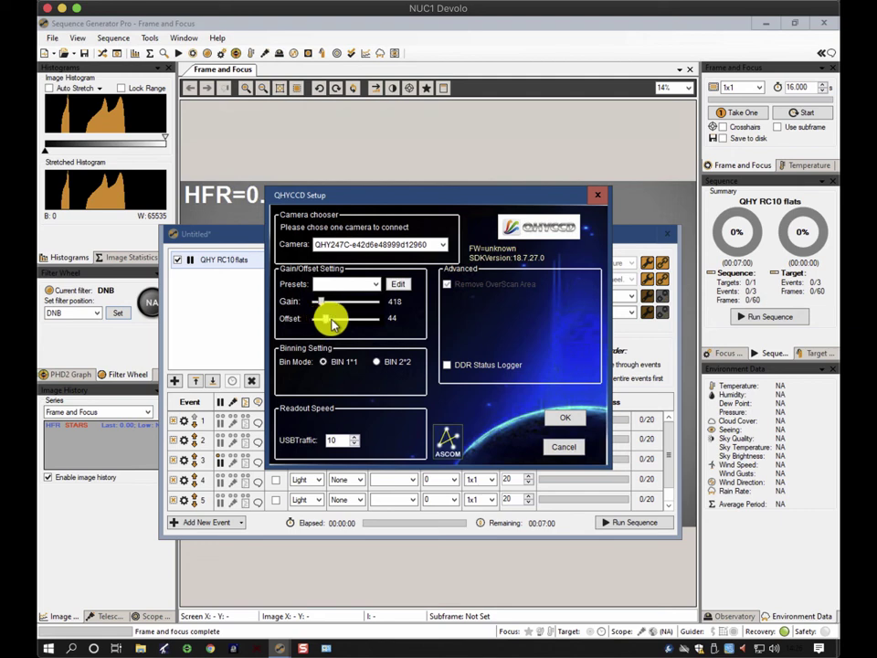
left_click(375, 285)
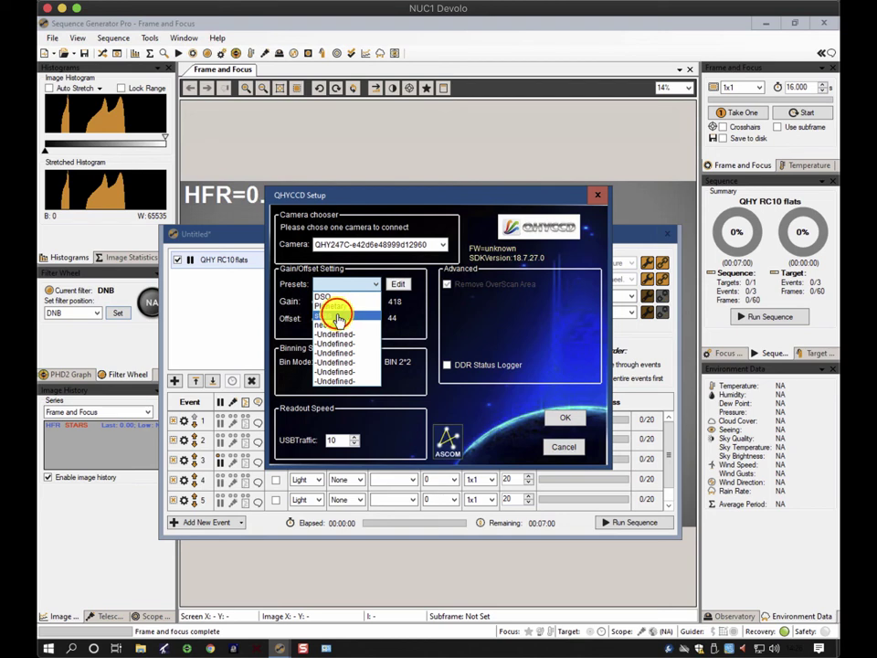
left_click(336, 317)
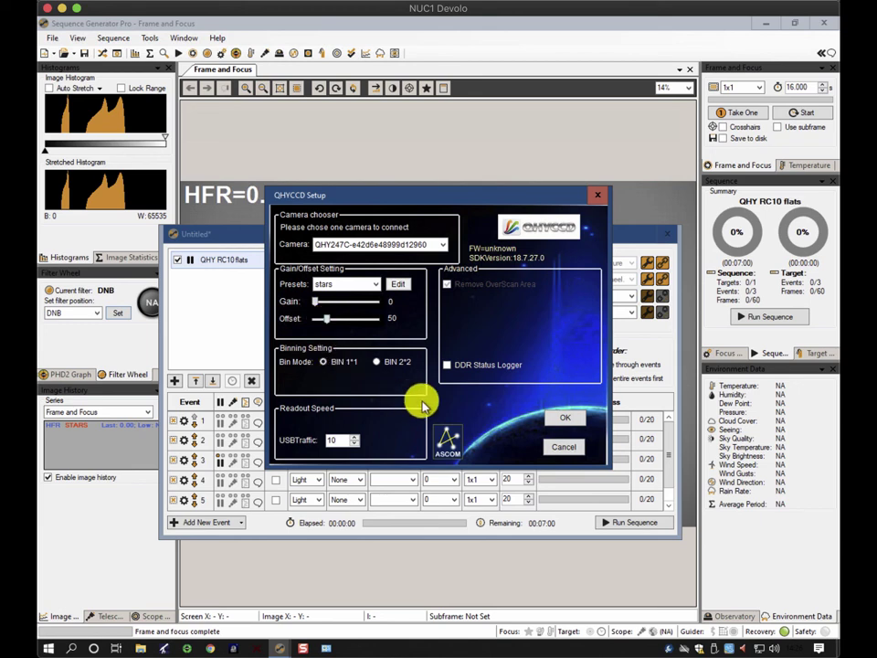
left_click(567, 419)
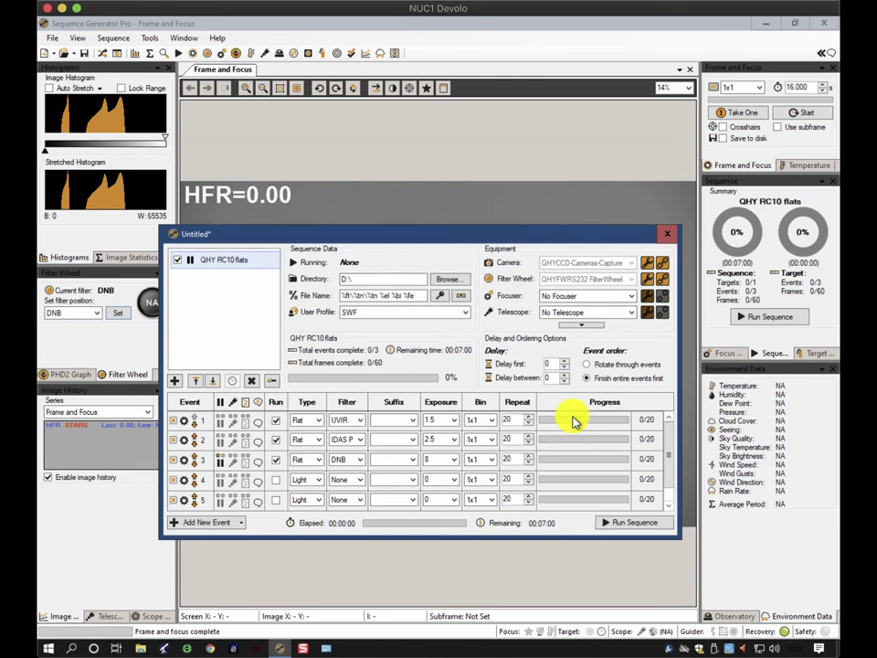
Try Run Sequence, adjust event 3's options, then close the flats sequence window.
left_click(641, 530)
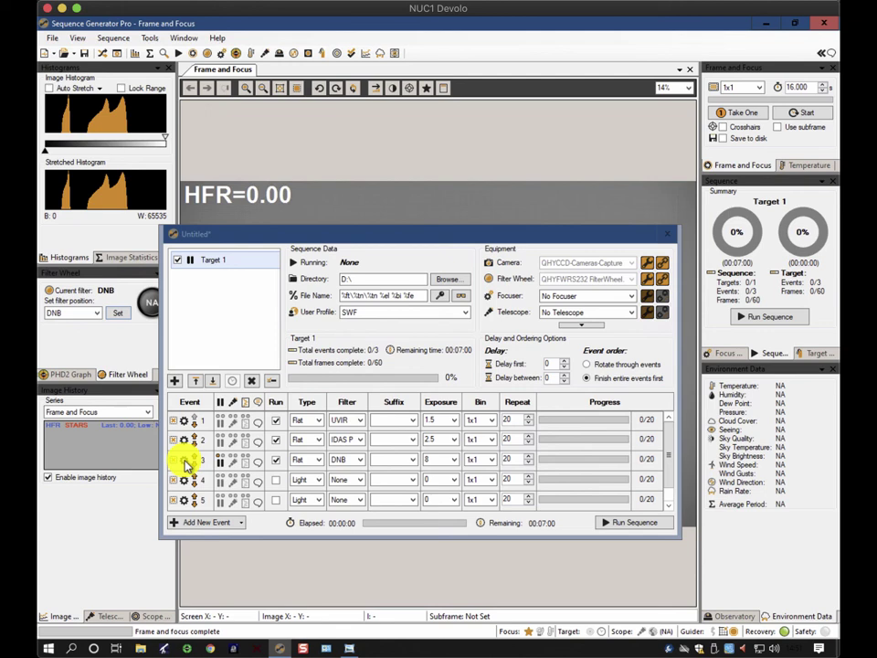
left_click(276, 460)
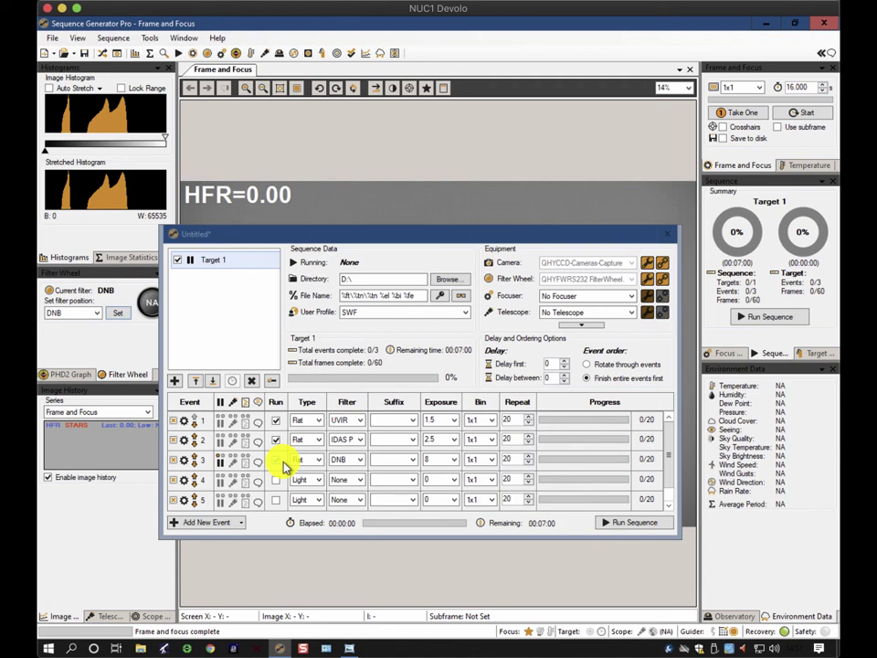
left_click(672, 236)
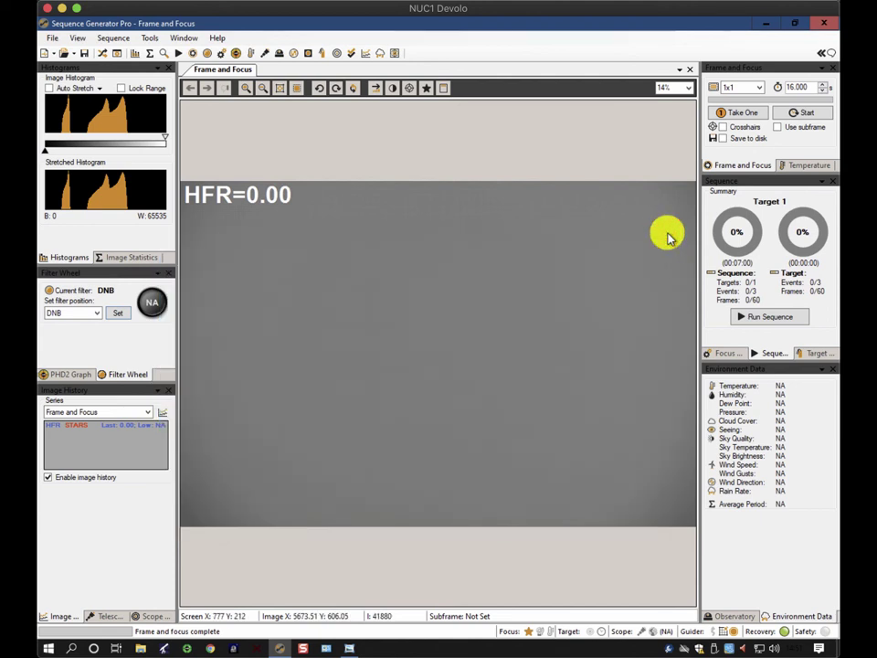
Exit Sequence Generator Pro, confirming despite connected gear and dismissing the save prompt.
left_click(824, 25)
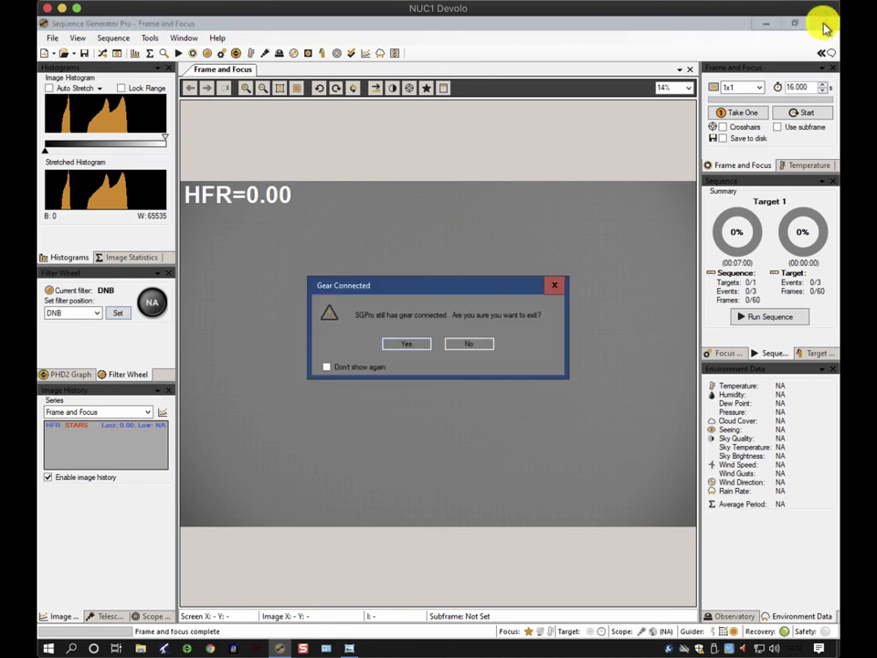
left_click(405, 344)
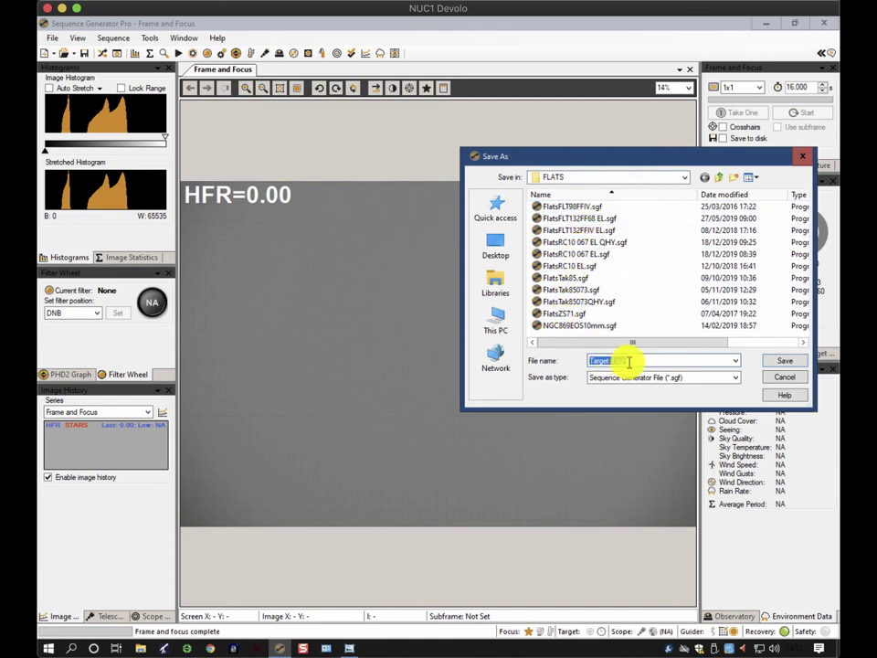
left_click(789, 376)
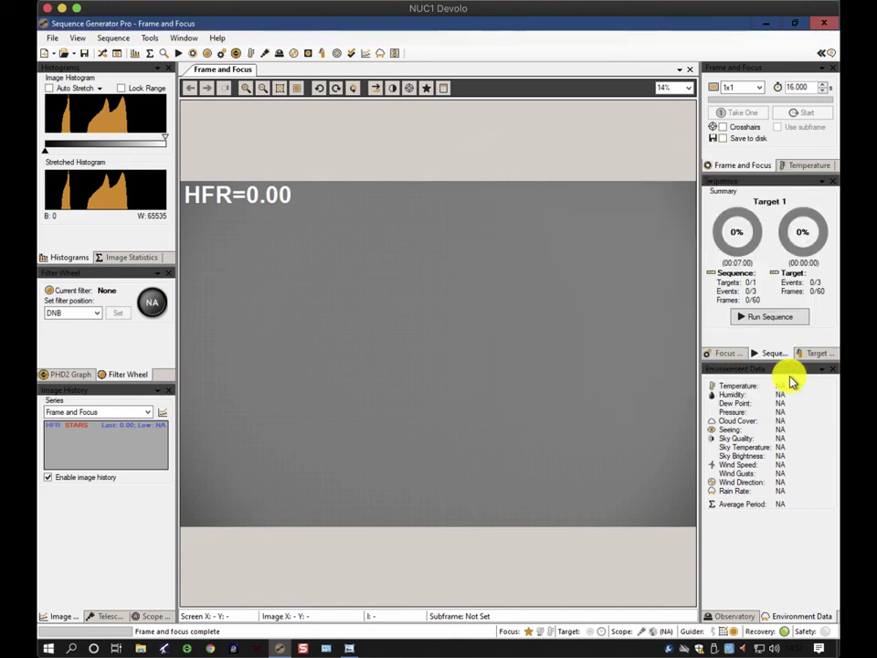
left_click(765, 22)
Open uvirstack2.tif from the desktop in Windows Photo Viewer.
left_click(60, 598)
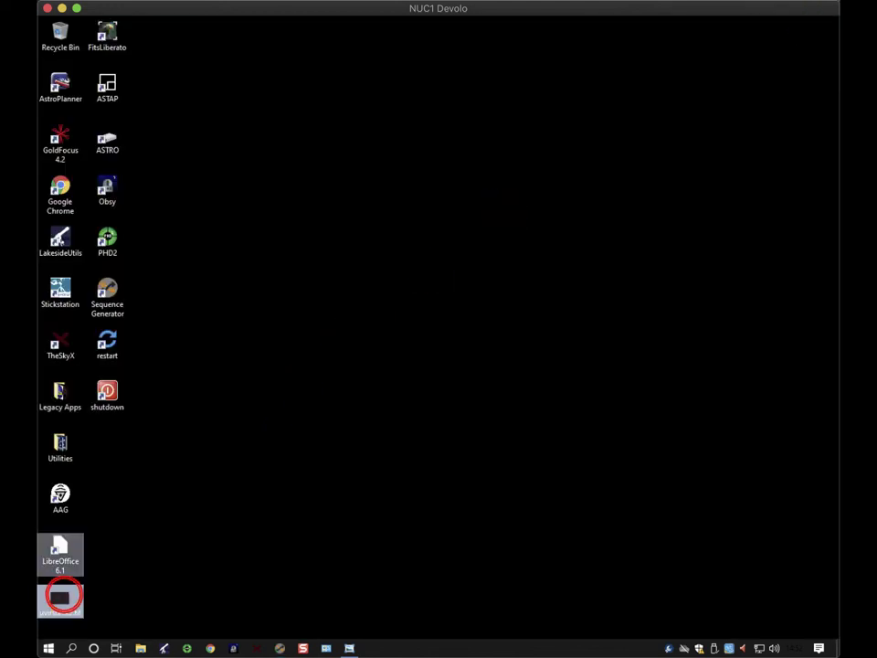
double_click(61, 598)
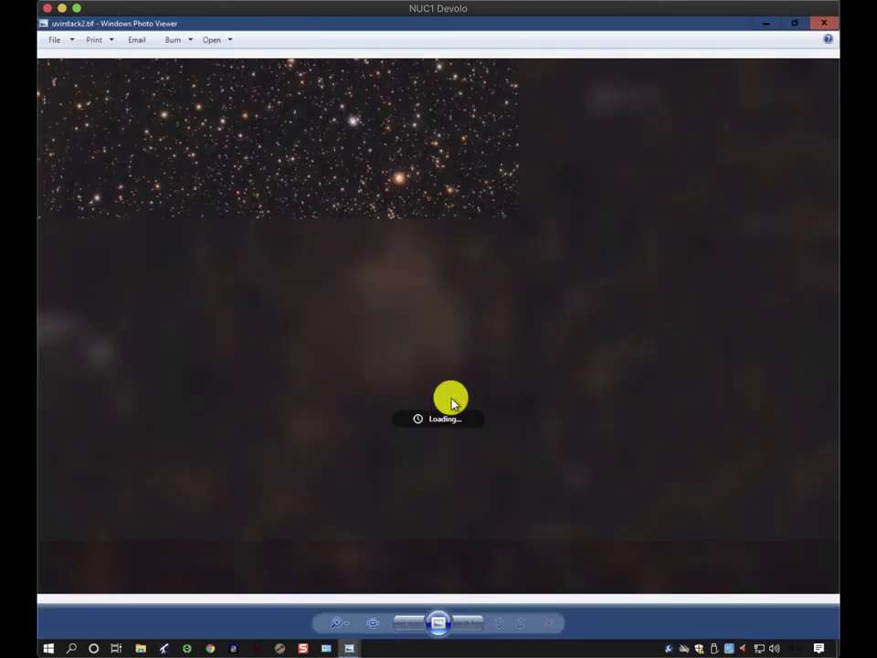